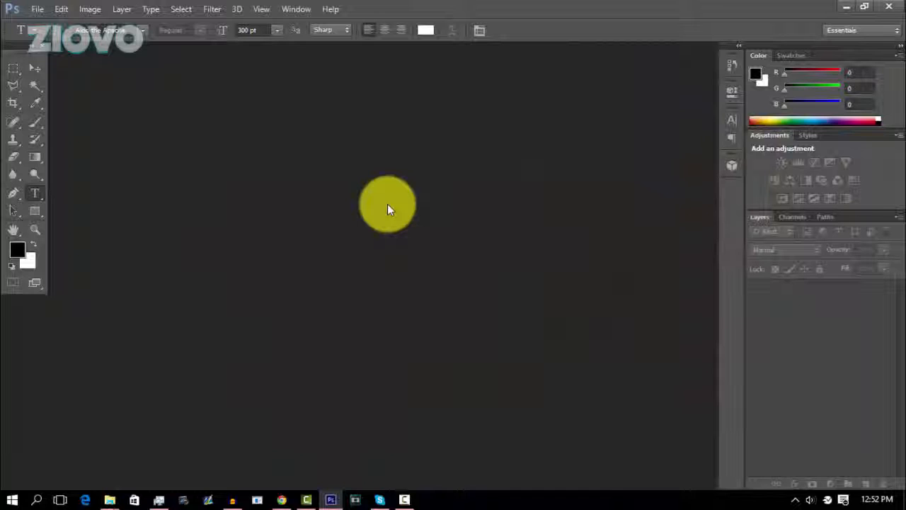
Create a new 1920 by 1080 pixel RGB document with a transparent background.
{"action": "left_click", "coordinate": [38, 9]}
{"action": "left_click", "coordinate": [50, 23]}
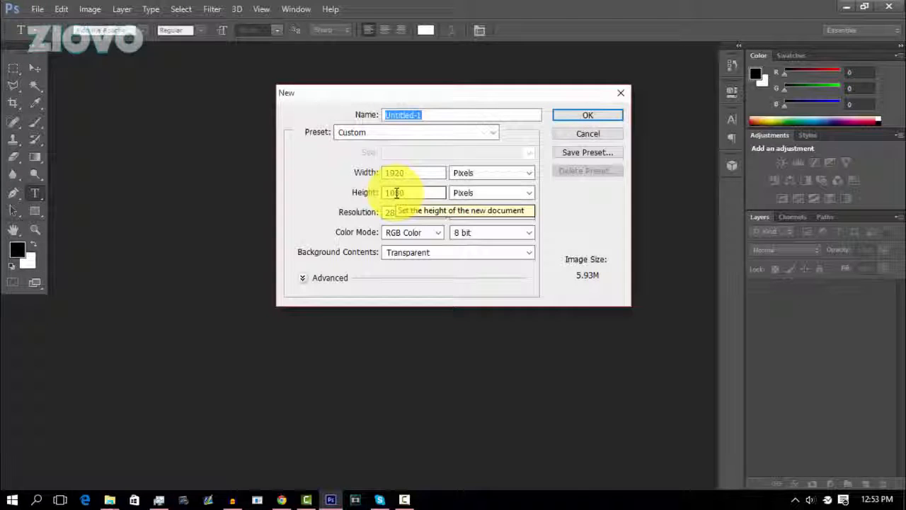
{"action": "double_click", "coordinate": [433, 173]}
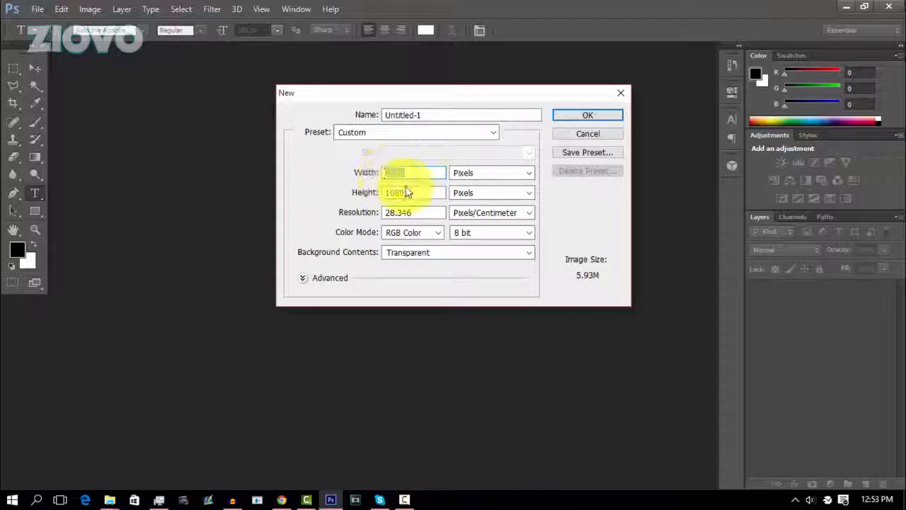
{"action": "key", "text": "Tab"}
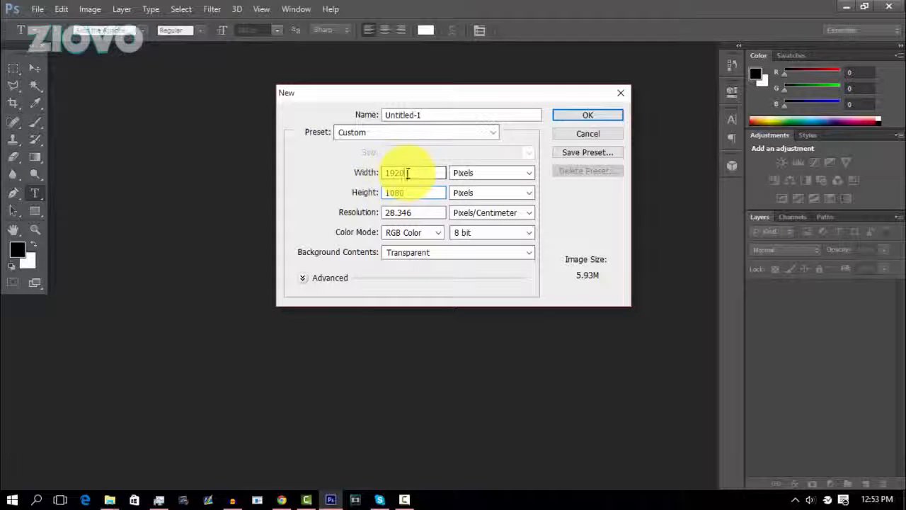
{"action": "key", "text": "Tab"}
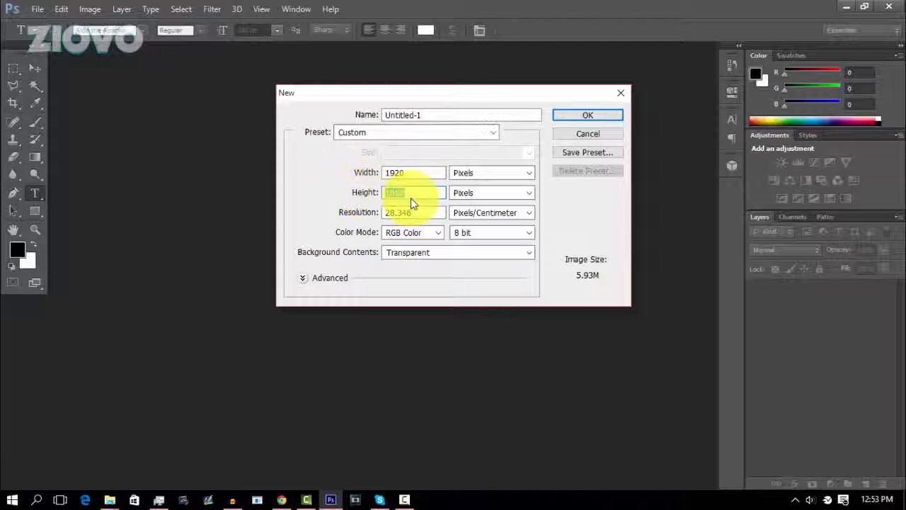
{"action": "left_click", "coordinate": [408, 252]}
{"action": "left_click", "coordinate": [406, 290]}
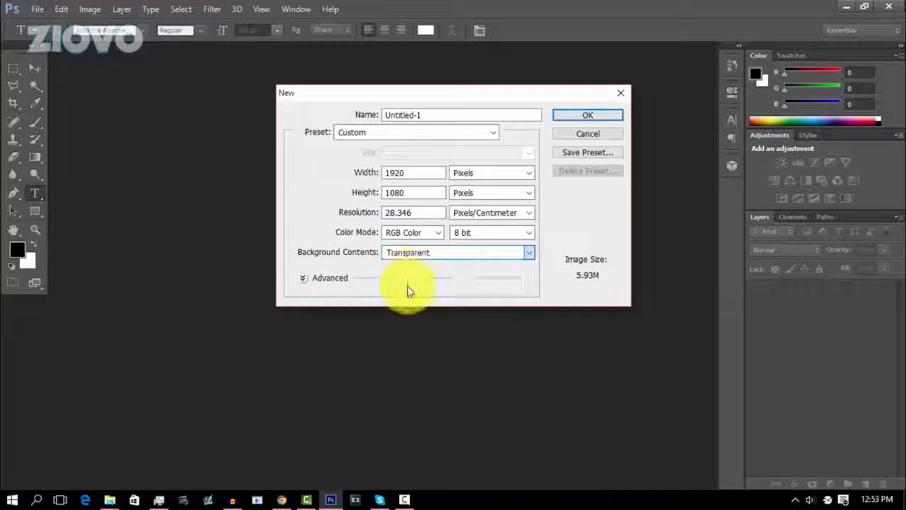
{"action": "left_click", "coordinate": [586, 116]}
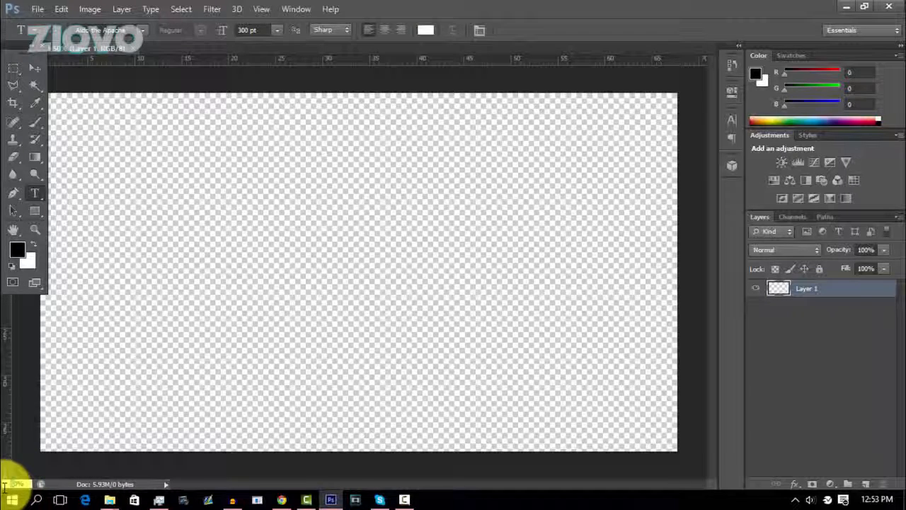
Place a vertical guide at the horizontal centre of the canvas.
{"action": "type", "text": "40"}
{"action": "key", "text": "Return"}
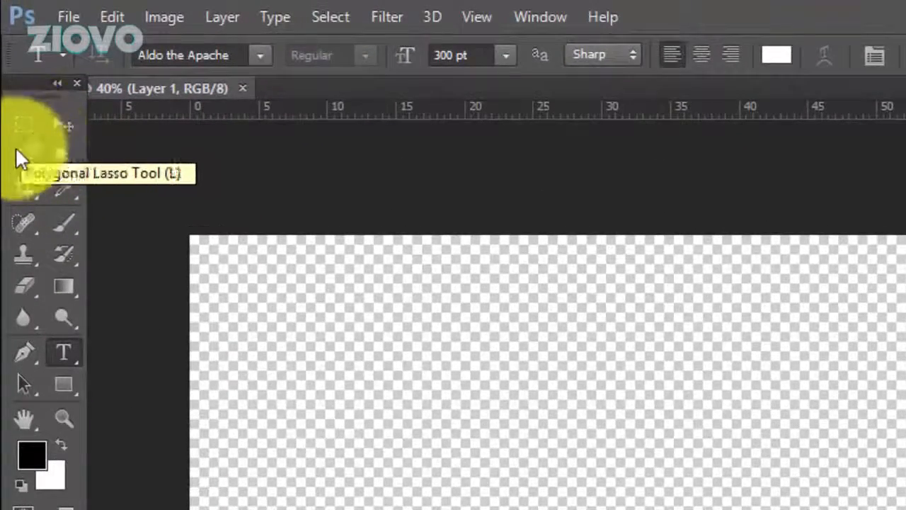
{"action": "left_click", "coordinate": [15, 150]}
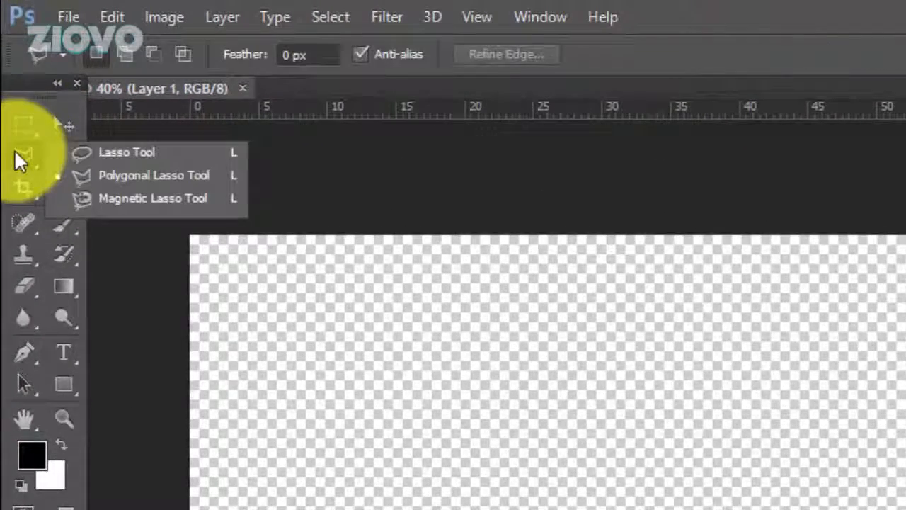
{"action": "left_click", "coordinate": [199, 181]}
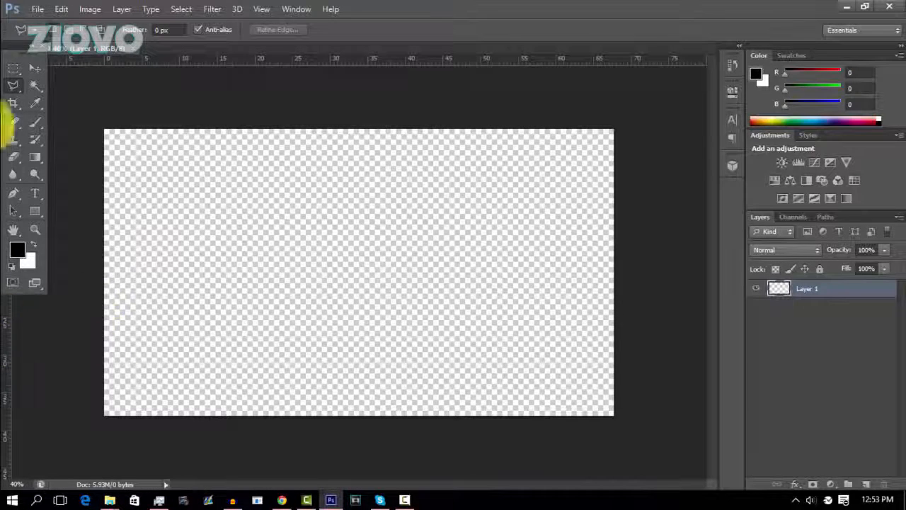
{"action": "left_click", "coordinate": [35, 68]}
{"action": "left_click_drag", "start_coordinate": [172, 336], "coordinate": [358, 328]}
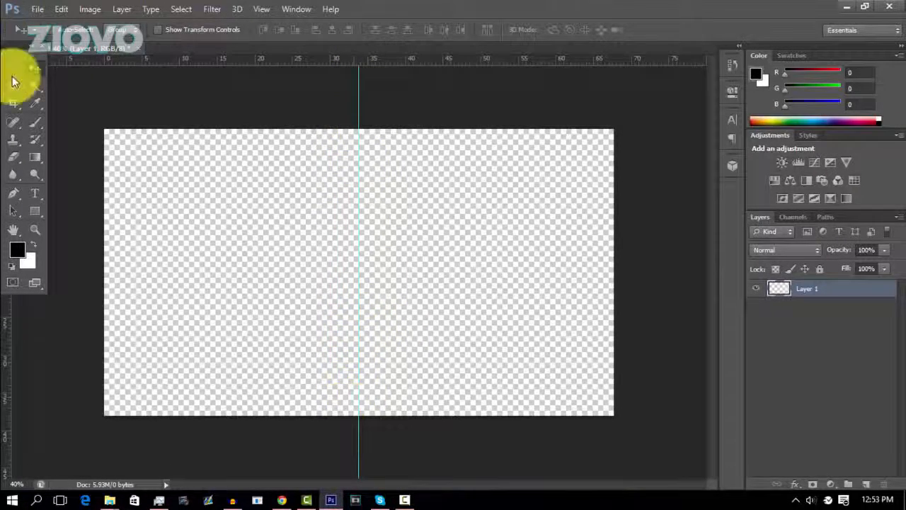
Outline a thin bar across the canvas's upper-left half with the Polygonal Lasso, slanting to a deeper tab at the guide, and fill it black.
{"action": "left_click_drag", "start_coordinate": [13, 84], "coordinate": [48, 94]}
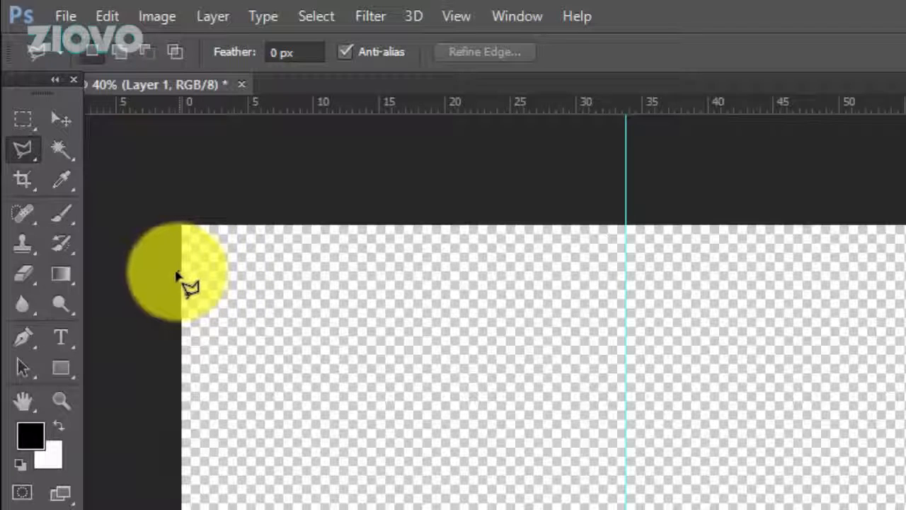
{"action": "left_click", "coordinate": [174, 271]}
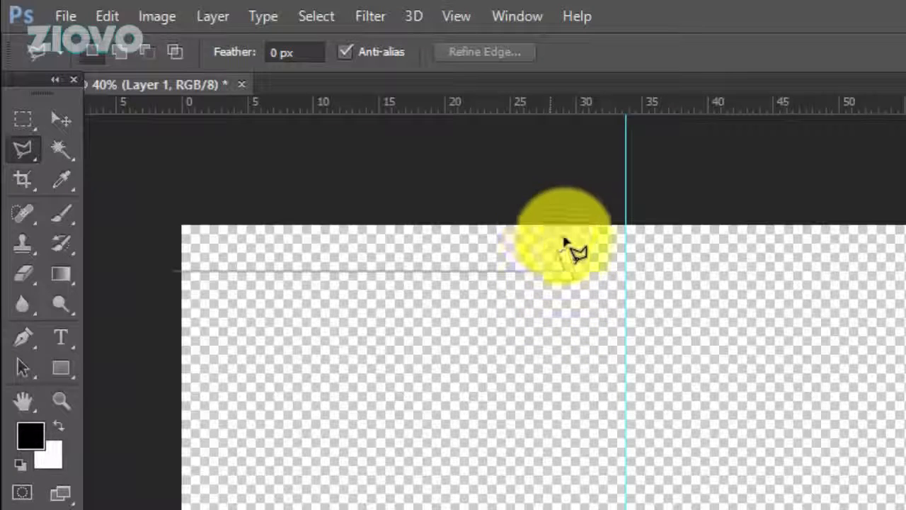
{"action": "left_click", "coordinate": [569, 271]}
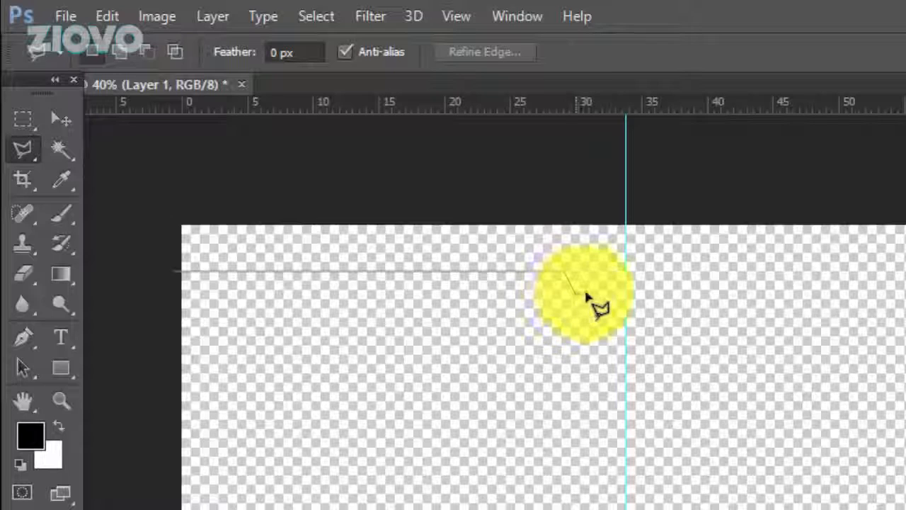
{"action": "left_click", "coordinate": [625, 292]}
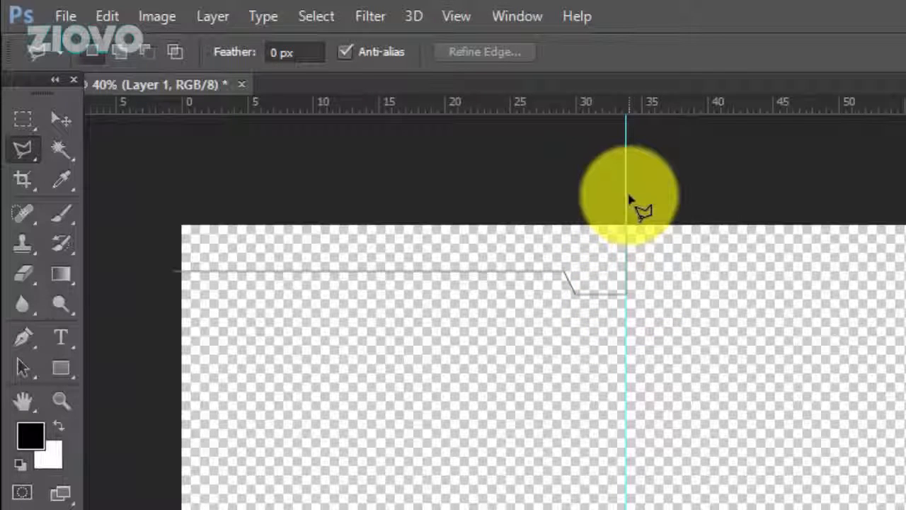
{"action": "left_click", "coordinate": [627, 195]}
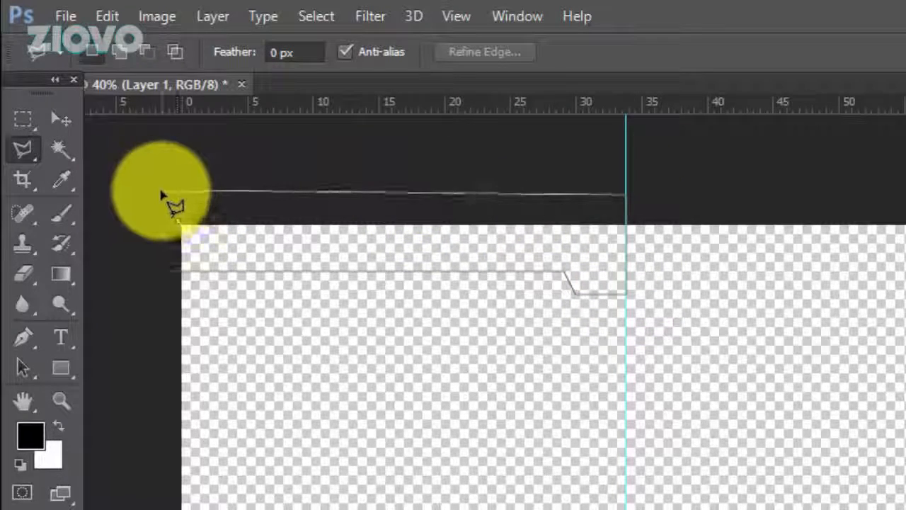
{"action": "left_click", "coordinate": [162, 192]}
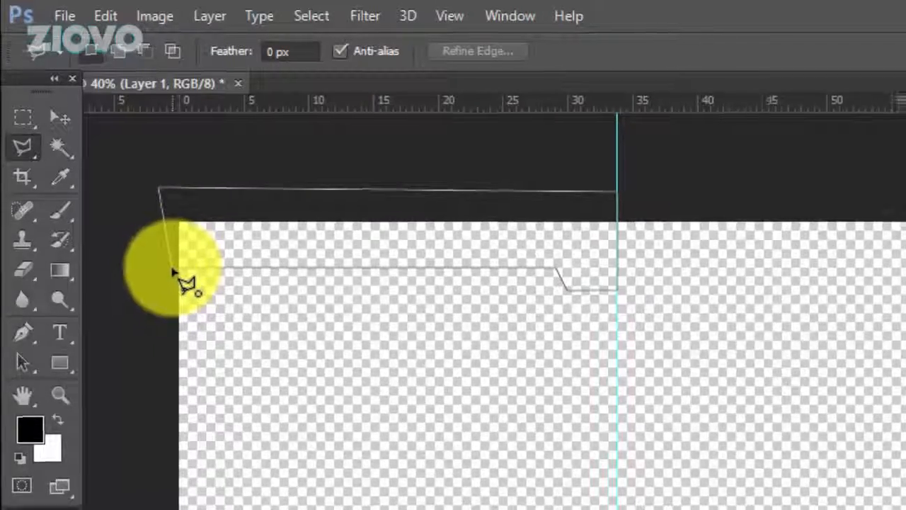
{"action": "left_click", "coordinate": [174, 271]}
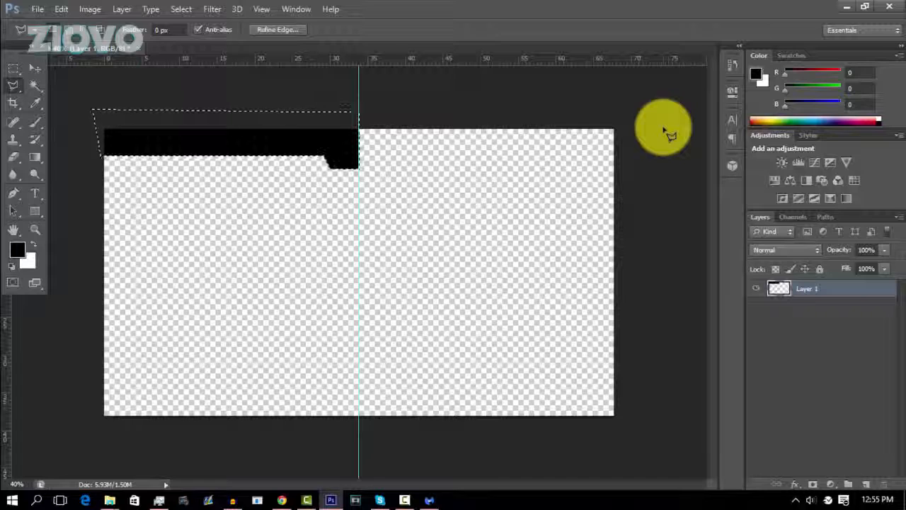
Copy the selected black bar to a new layer and flip the copy horizontally.
{"action": "key", "text": "ctrl+j"}
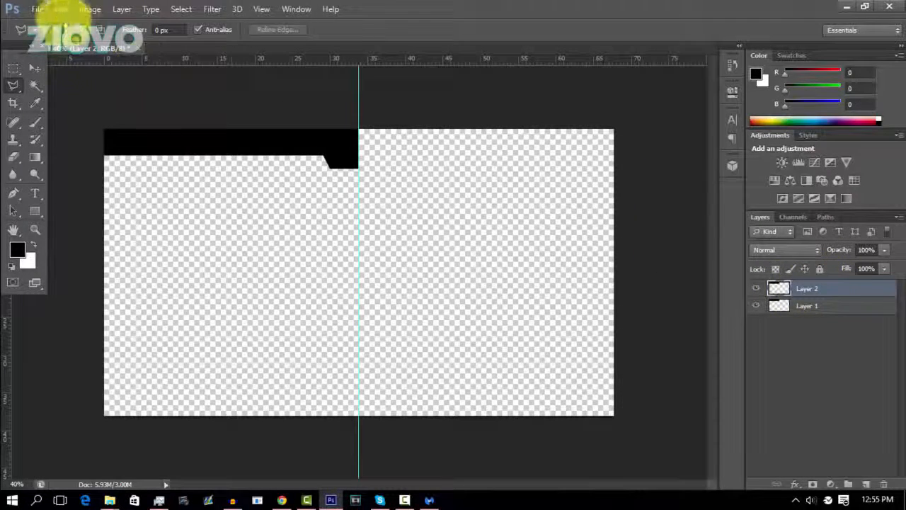
{"action": "left_click", "coordinate": [61, 9]}
{"action": "mouse_move", "coordinate": [175, 265]}
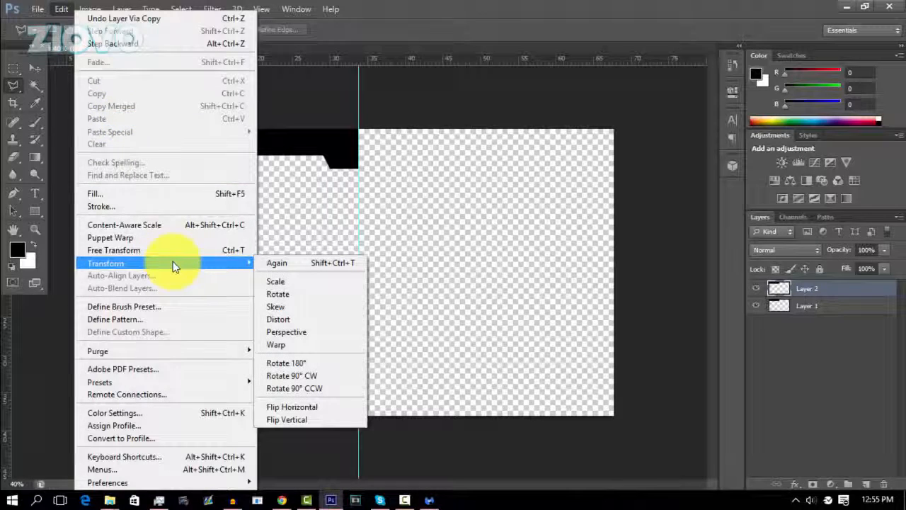
{"action": "left_click", "coordinate": [318, 405]}
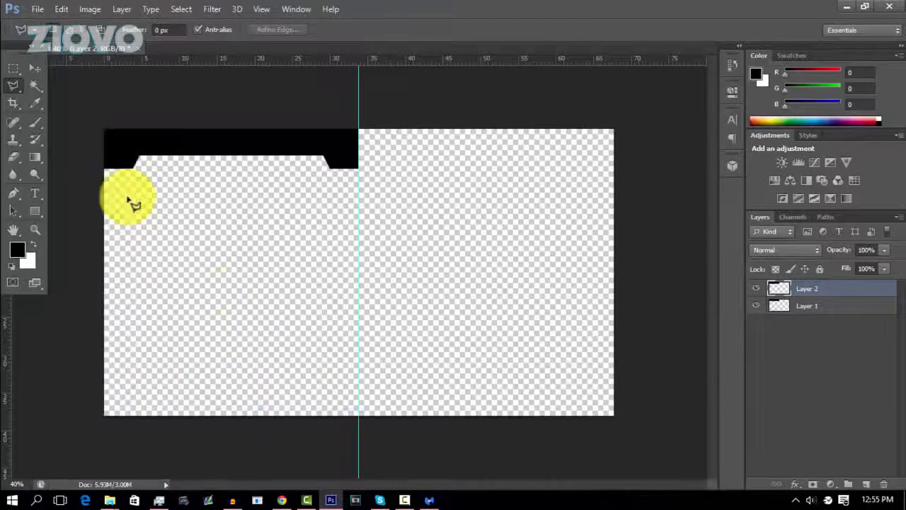
Move the flipped bar to the upper-right half so the two tabs meet at the centre, and remove the guide.
{"action": "left_click", "coordinate": [37, 67]}
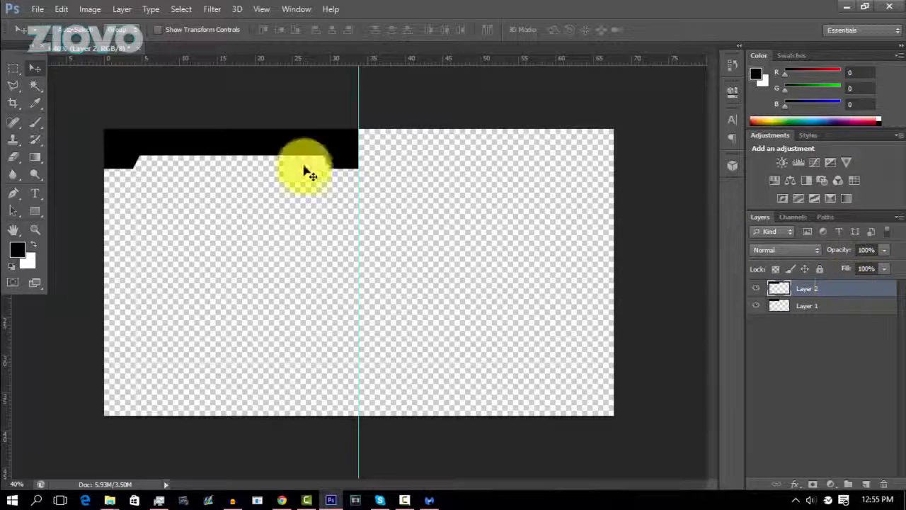
{"action": "left_click_drag", "start_coordinate": [134, 145], "coordinate": [374, 148]}
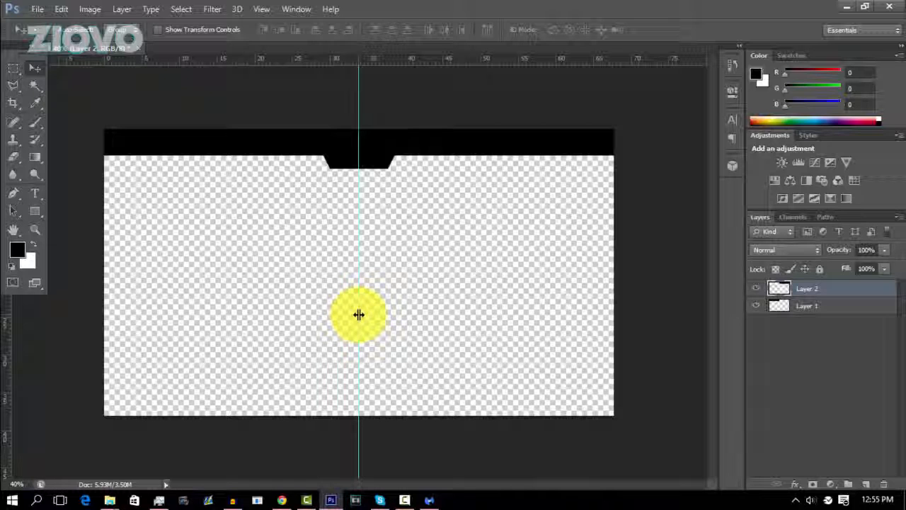
{"action": "left_click_drag", "start_coordinate": [357, 314], "coordinate": [4, 315]}
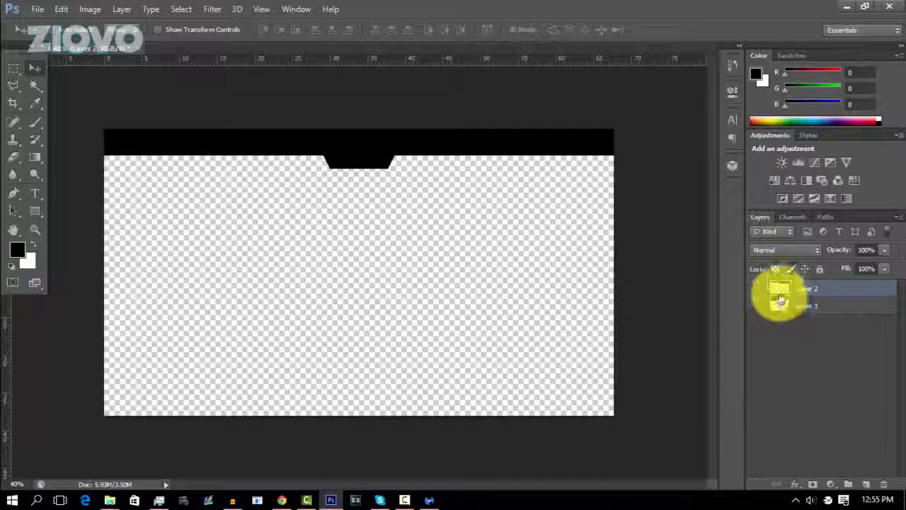
Combine Layer 1 and Layer 2 into a single smart object.
{"action": "left_click", "coordinate": [755, 288]}
{"action": "left_click", "coordinate": [756, 289]}
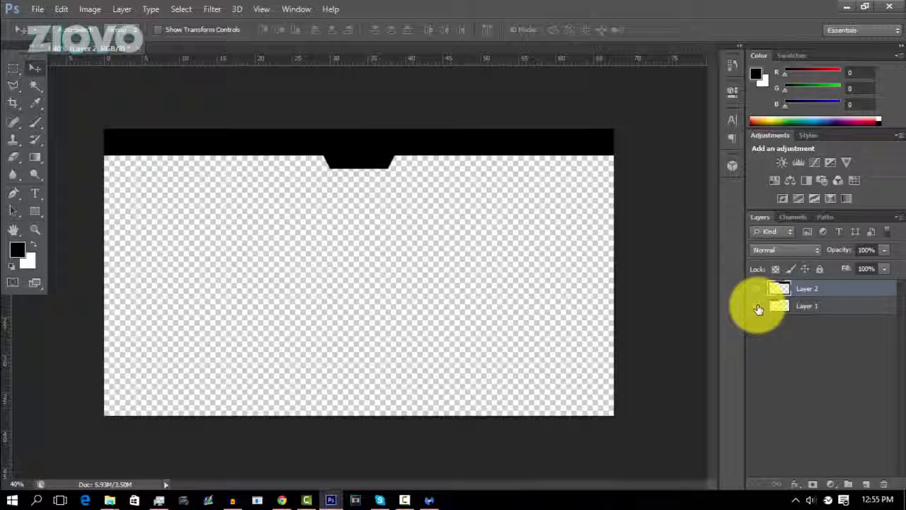
{"action": "left_click", "coordinate": [860, 305], "text": "shift"}
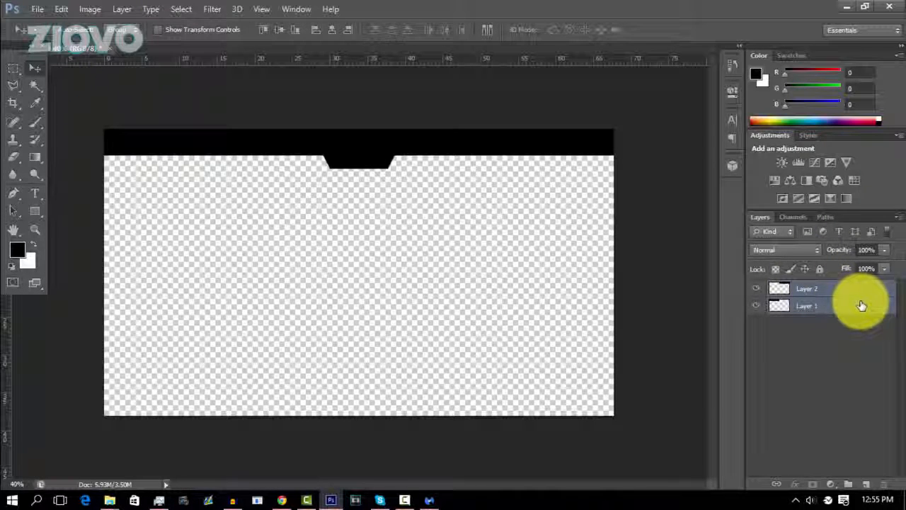
{"action": "right_click", "coordinate": [861, 305]}
{"action": "left_click", "coordinate": [657, 148]}
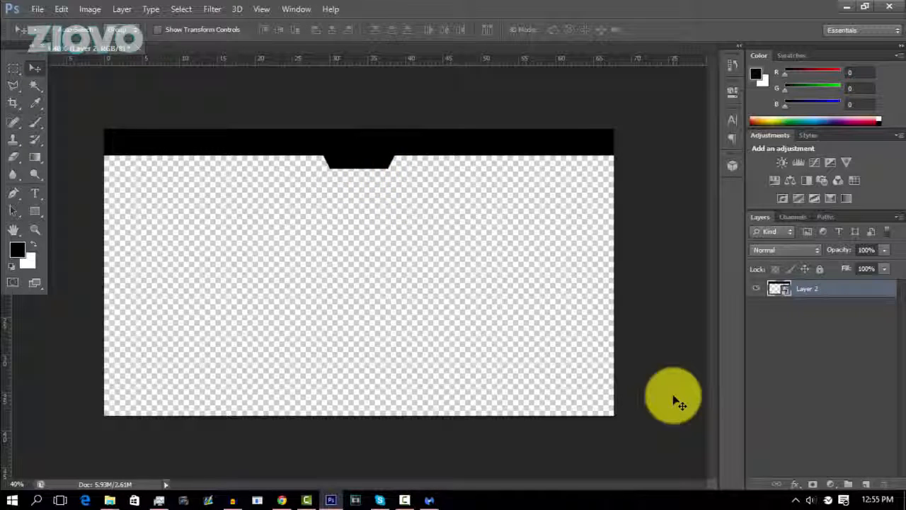
Nudge the combined bar slightly upward to make its visible part thinner.
{"action": "key", "text": "Up"}
{"action": "key", "text": "Up"}
{"action": "key", "text": "Up"}
{"action": "key", "text": "Up"}
{"action": "key", "text": "Up"}
{"action": "key", "text": "Up"}
{"action": "key", "text": "Up"}
{"action": "key", "text": "Up"}
{"action": "key", "text": "Up"}
{"action": "key", "text": "Up"}
{"action": "key", "text": "Up"}
{"action": "key", "text": "Up"}
{"action": "key", "text": "Up"}
{"action": "key", "text": "Up"}
{"action": "key", "text": "Up"}
{"action": "key", "text": "Up"}
{"action": "key", "text": "Up"}
{"action": "key", "text": "Up"}
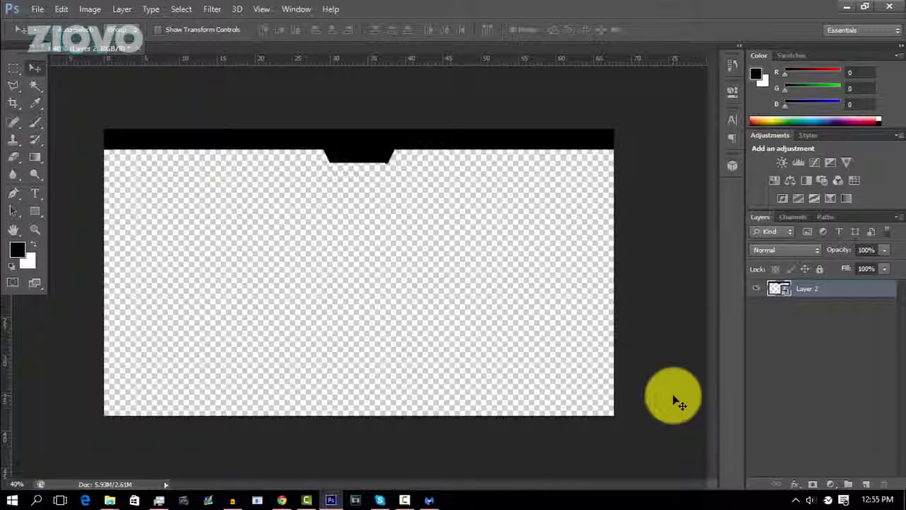
{"action": "key", "text": "Down"}
{"action": "key", "text": "Down"}
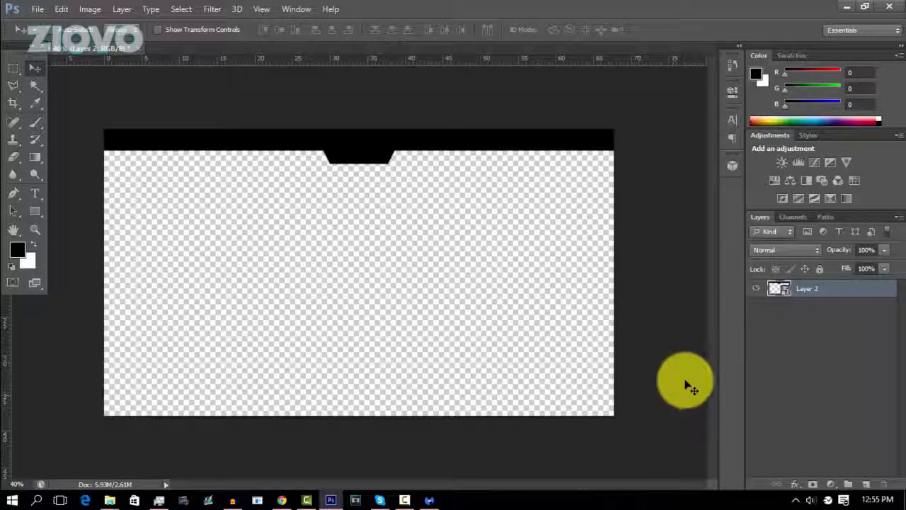
Add a stroke to the bar layer's style and set its colour to white (ffffff).
{"action": "right_click", "coordinate": [834, 297]}
{"action": "left_click", "coordinate": [609, 75]}
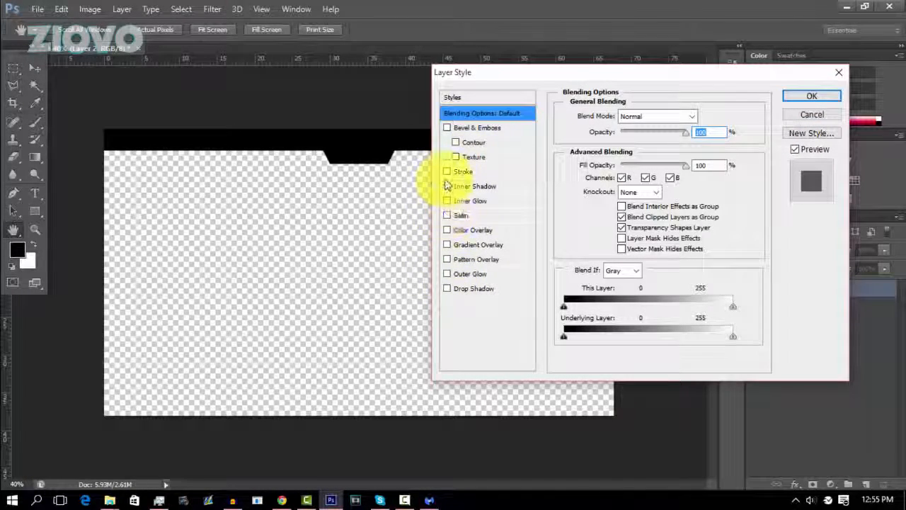
{"action": "left_click", "coordinate": [446, 172]}
{"action": "left_click", "coordinate": [481, 172]}
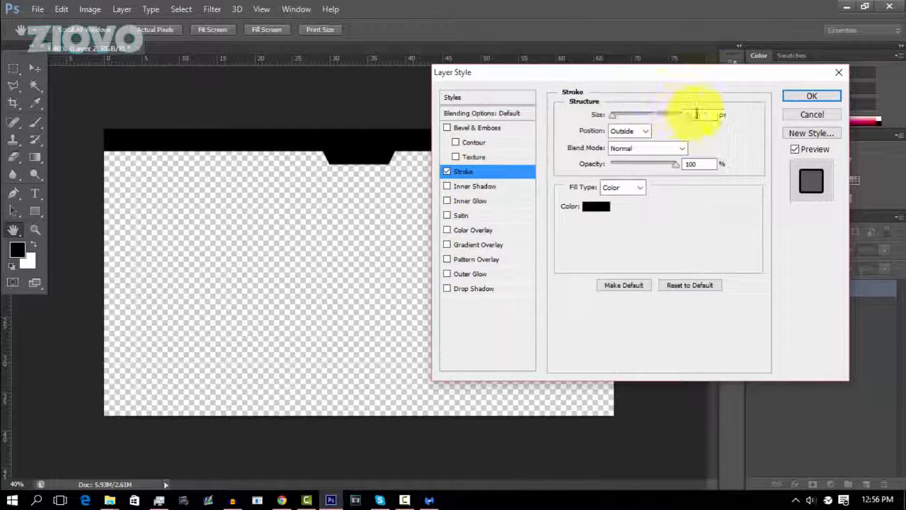
{"action": "left_click", "coordinate": [589, 209]}
{"action": "left_click_drag", "start_coordinate": [437, 198], "coordinate": [398, 102]}
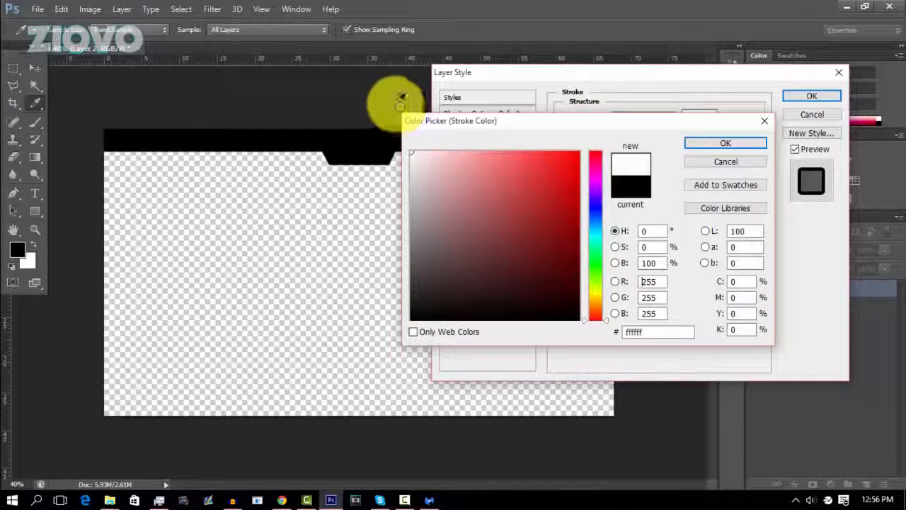
{"action": "left_click", "coordinate": [735, 142]}
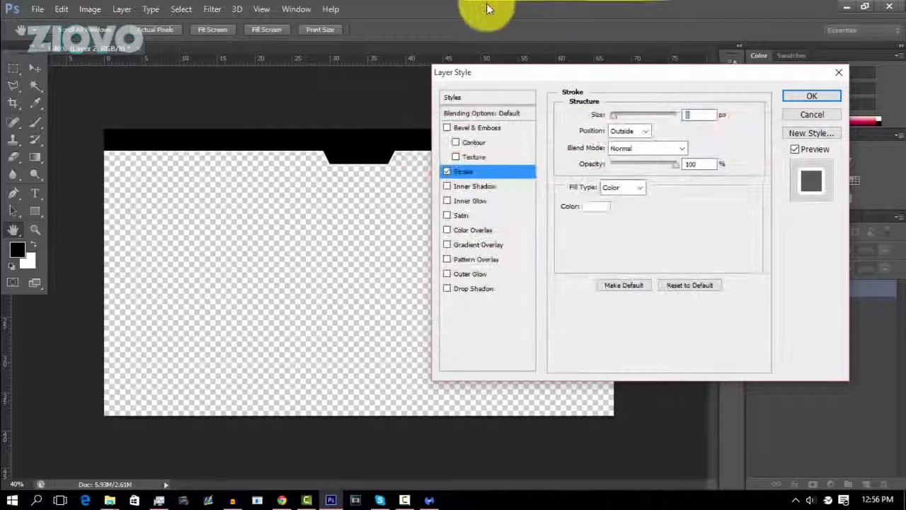
Add a gradient overlay to the bar and set the gradient's 0% colour stop to a dark navy blue.
{"action": "left_click", "coordinate": [447, 245]}
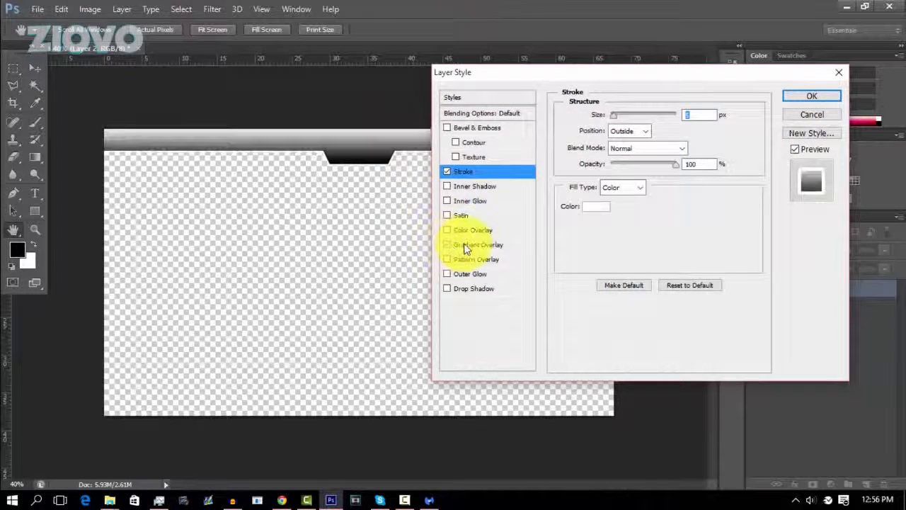
{"action": "left_click", "coordinate": [463, 244]}
{"action": "left_click", "coordinate": [636, 148]}
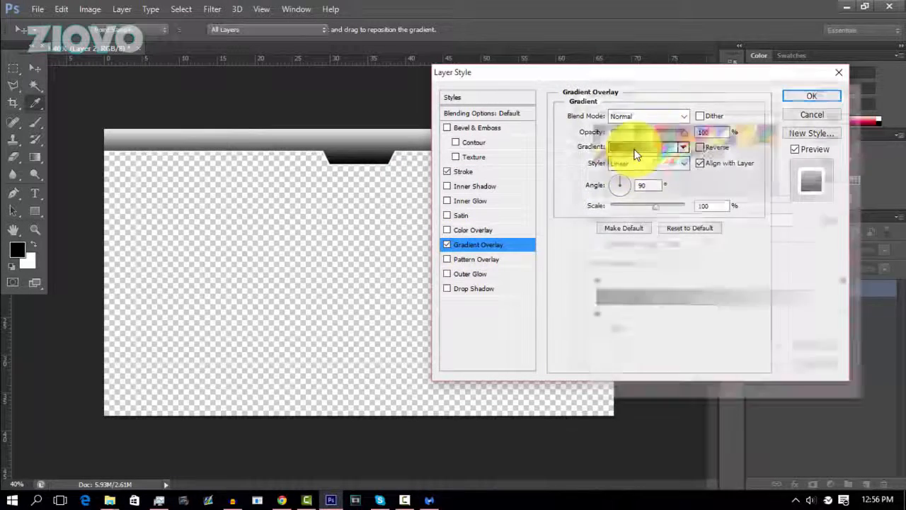
{"action": "double_click", "coordinate": [593, 316]}
{"action": "left_click", "coordinate": [595, 223]}
{"action": "left_click", "coordinate": [571, 255]}
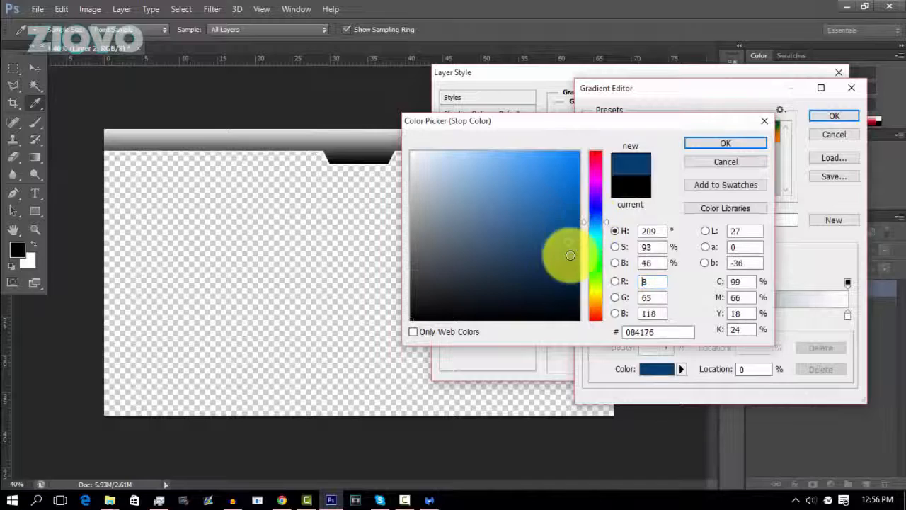
{"action": "left_click", "coordinate": [579, 283]}
{"action": "left_click", "coordinate": [714, 142]}
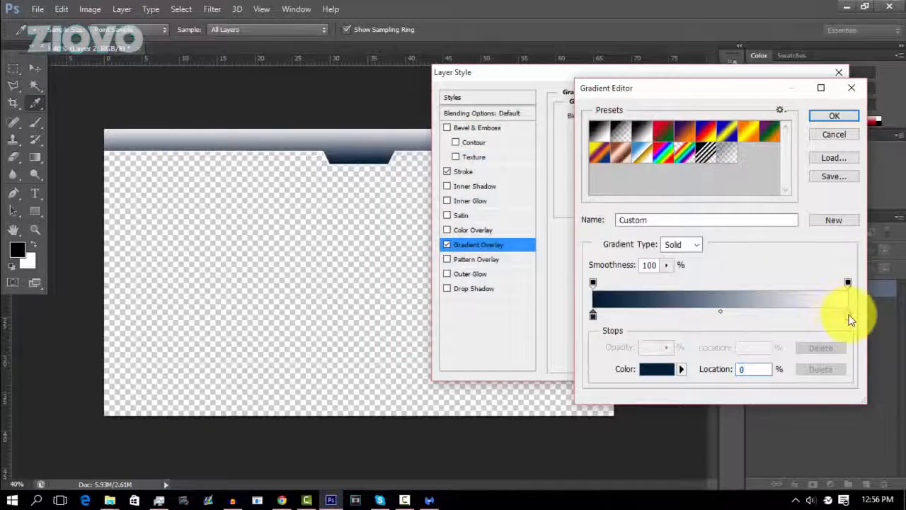
Set the overlay gradient's 100% colour stop to a medium blue and accept the gradient.
{"action": "double_click", "coordinate": [848, 315]}
{"action": "left_click", "coordinate": [595, 219]}
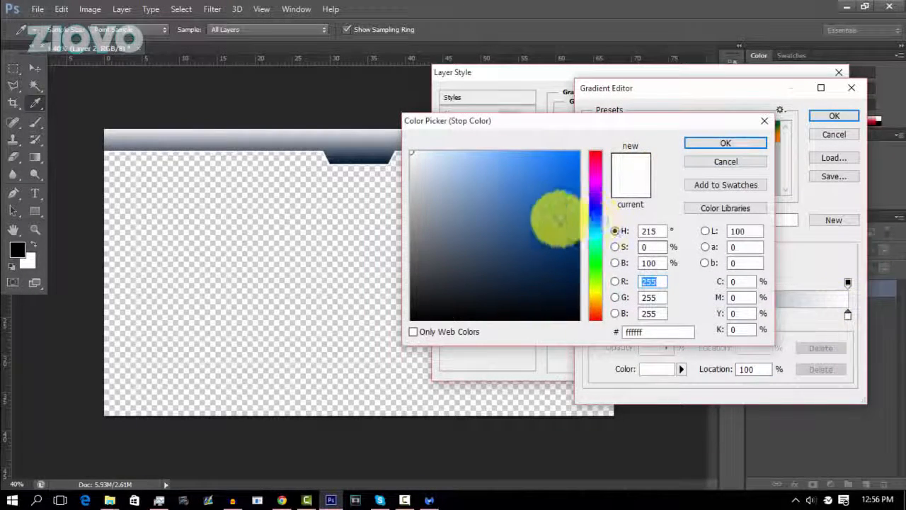
{"action": "left_click", "coordinate": [562, 198]}
{"action": "left_click", "coordinate": [719, 143]}
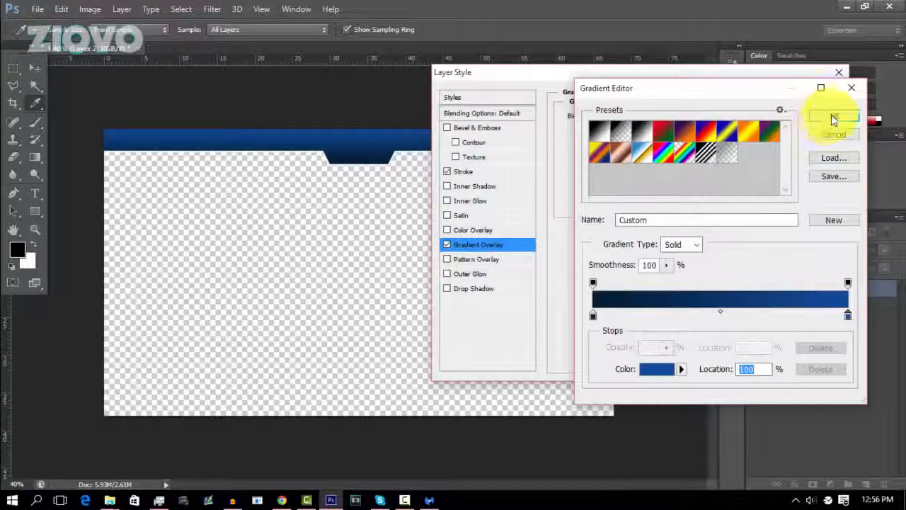
{"action": "left_click", "coordinate": [832, 116]}
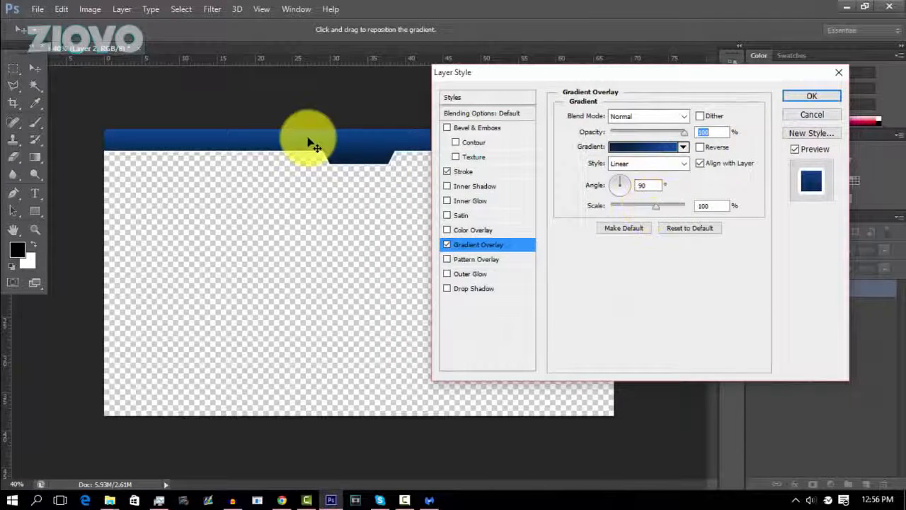
Turn off the bar's Gradient Overlay and apply the layer style with only the stroke.
{"action": "left_click", "coordinate": [447, 245]}
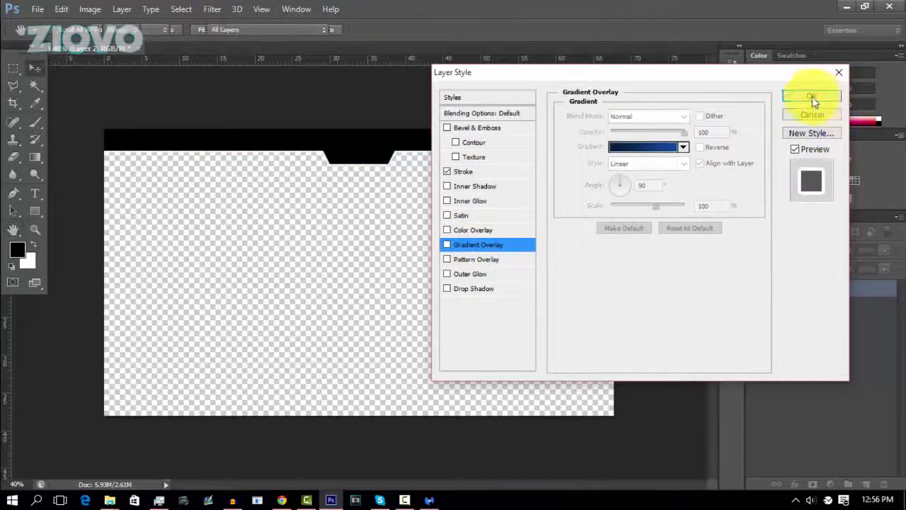
{"action": "left_click", "coordinate": [812, 96]}
Place the blue-grunge-texture-abstract-hd-wallpaper-1920x1080-5297 image from Downloads and enlarge it slightly beyond the canvas's upper-left corner.
{"action": "left_click", "coordinate": [44, 9]}
{"action": "left_click", "coordinate": [115, 223]}
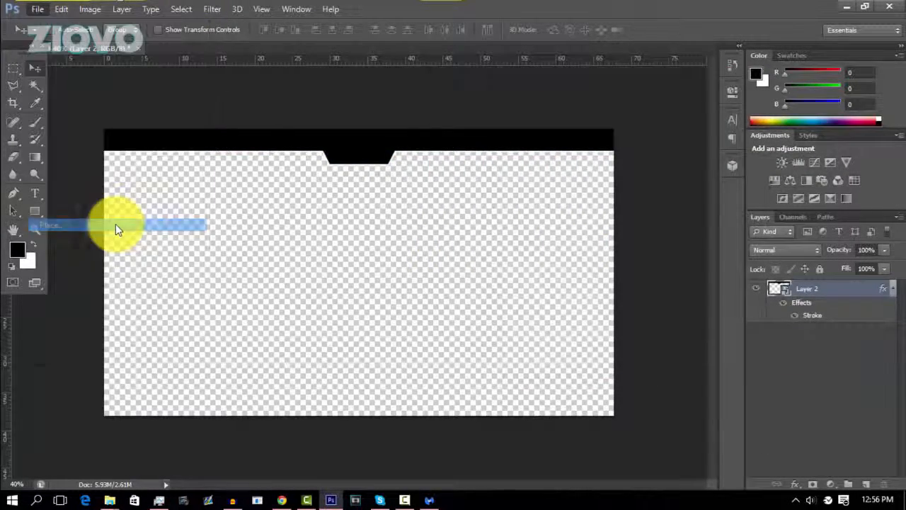
{"action": "type", "text": "blue"}
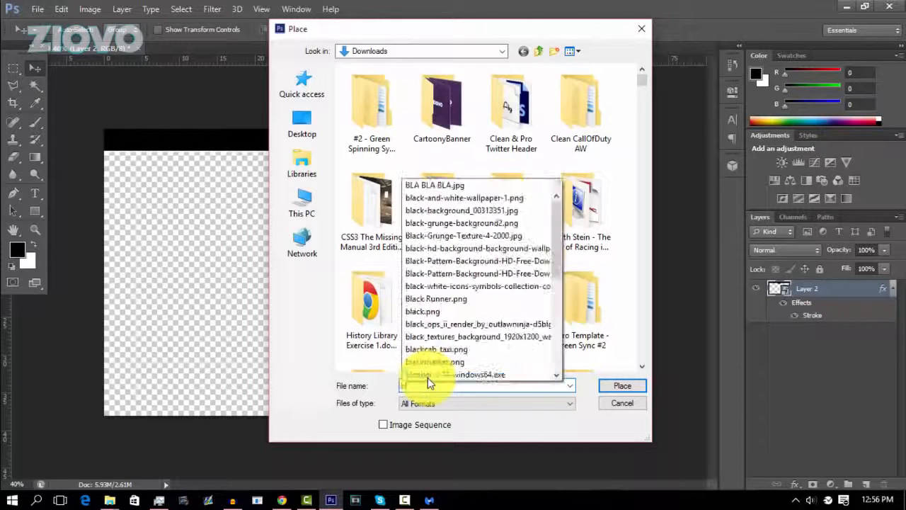
{"action": "key", "text": "Down"}
{"action": "key", "text": "Down"}
{"action": "key", "text": "Down"}
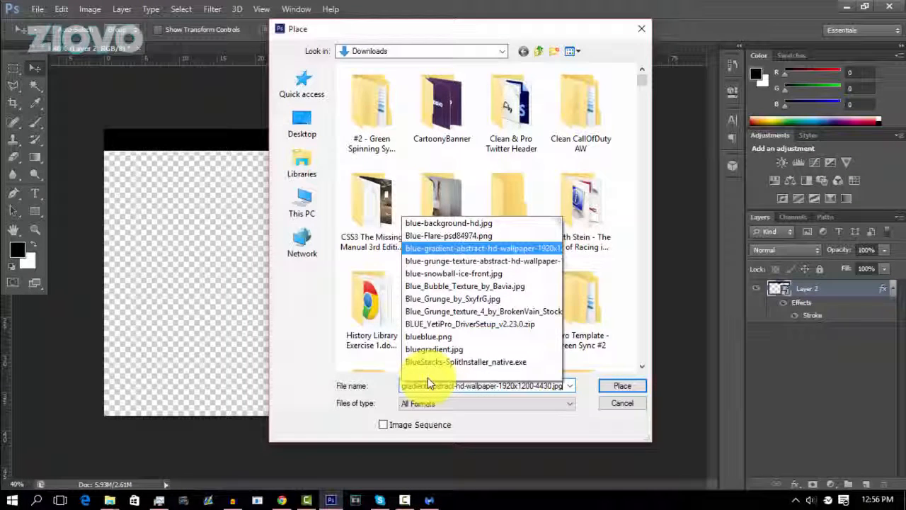
{"action": "key", "text": "Down"}
{"action": "key", "text": "Return"}
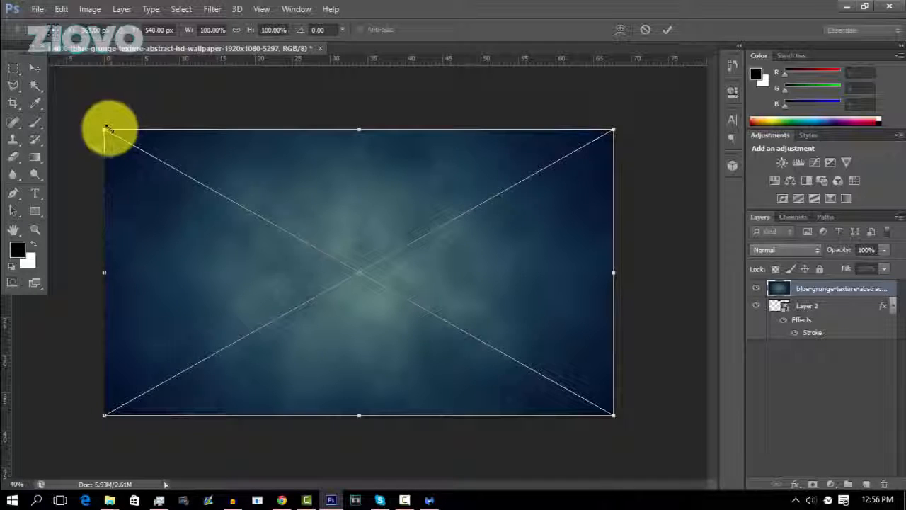
{"action": "left_click_drag", "start_coordinate": [104, 130], "coordinate": [85, 114]}
{"action": "left_click", "coordinate": [662, 33]}
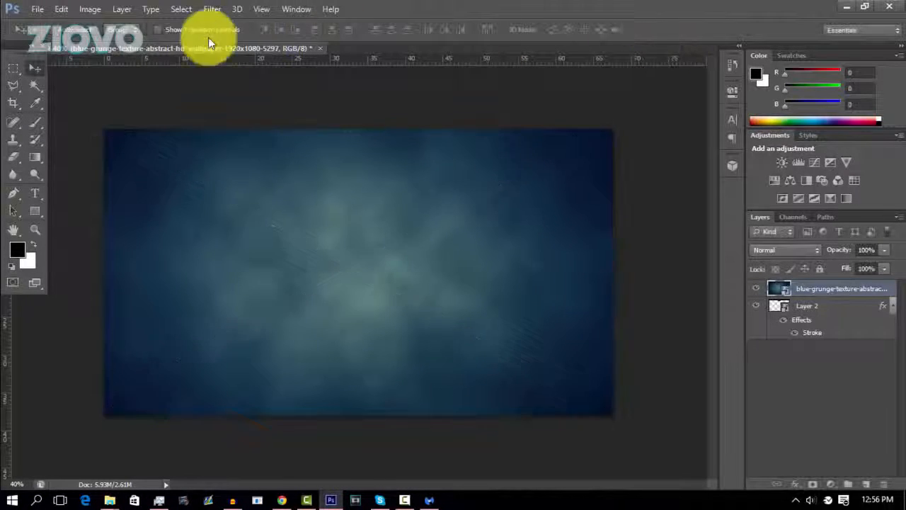
Move the blue texture upward and clip it to the bar layer with a clipping mask.
{"action": "left_click_drag", "start_coordinate": [259, 218], "coordinate": [270, 184]}
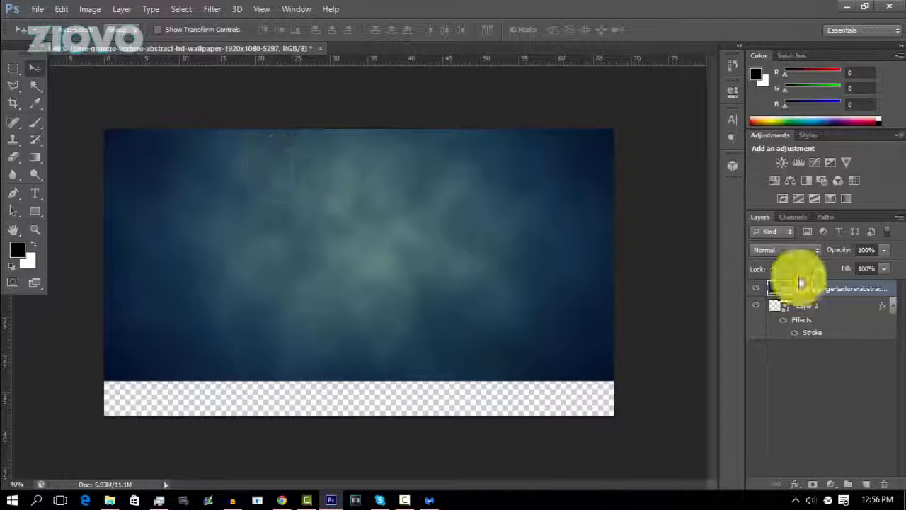
{"action": "right_click", "coordinate": [823, 289]}
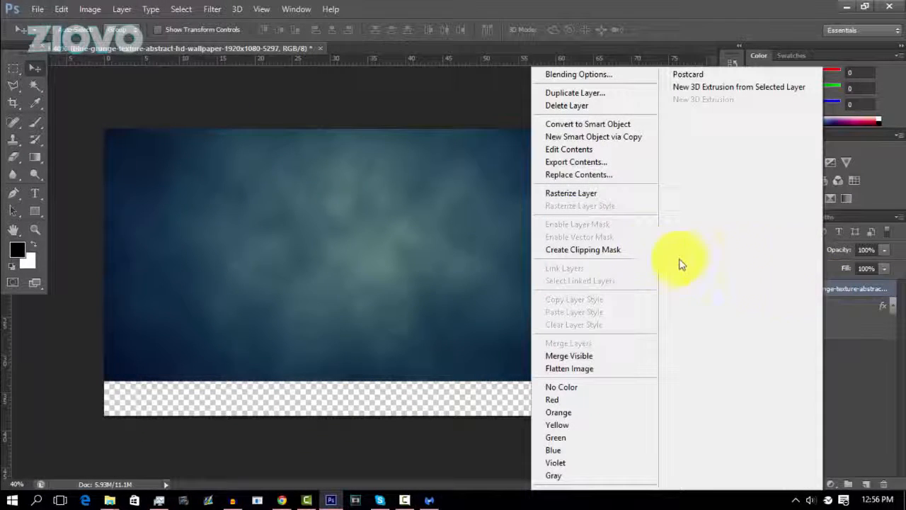
{"action": "left_click", "coordinate": [630, 249]}
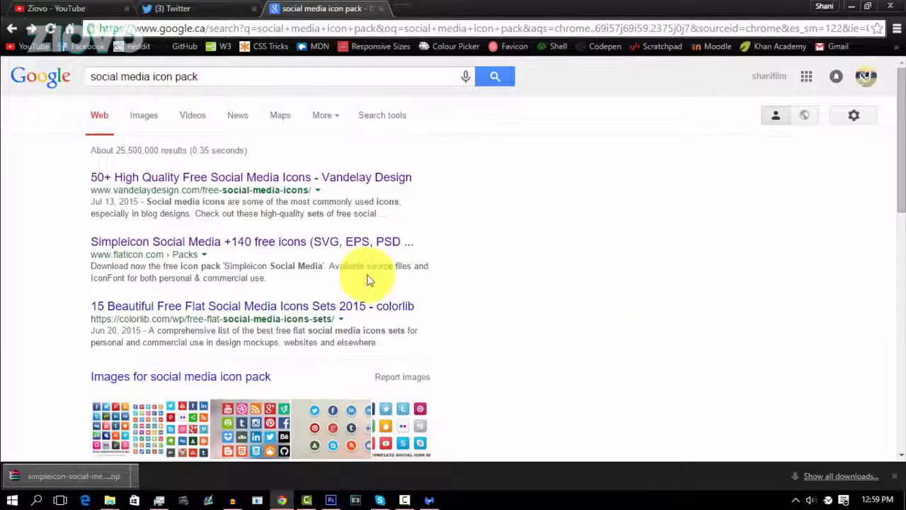
Look through the Simpleicon Social Media icon pack on Flaticon and return to Photoshop.
{"action": "left_click", "coordinate": [357, 244]}
{"action": "scroll", "coordinate": [375, 283], "scroll_direction": "down", "scroll_amount": 2}
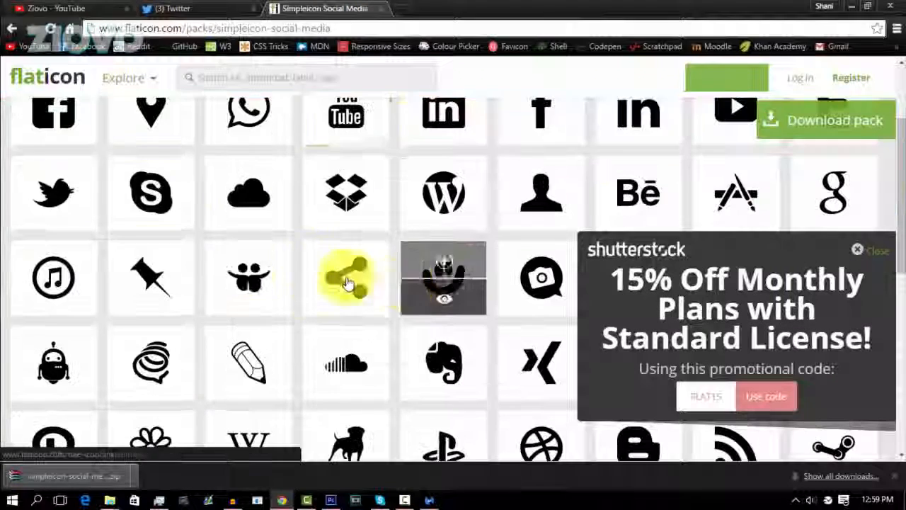
{"action": "scroll", "coordinate": [495, 283], "scroll_direction": "up", "scroll_amount": 2}
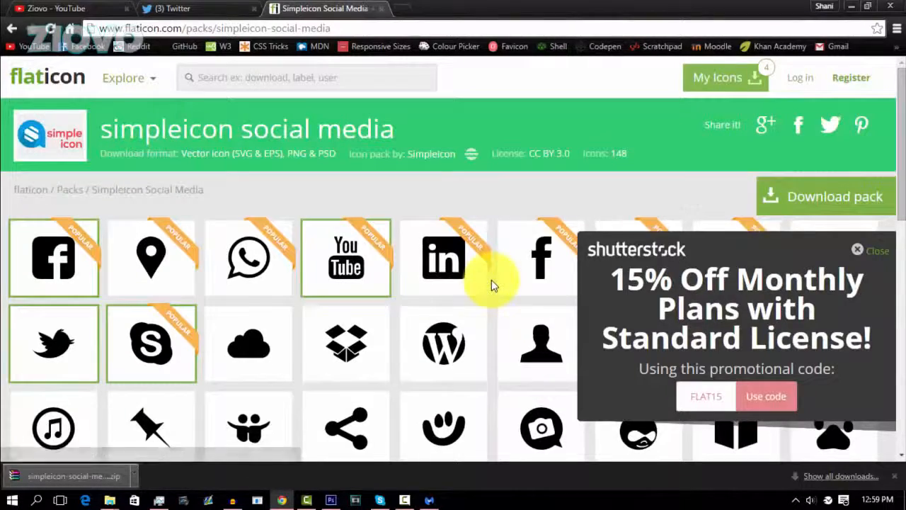
{"action": "left_click", "coordinate": [850, 7]}
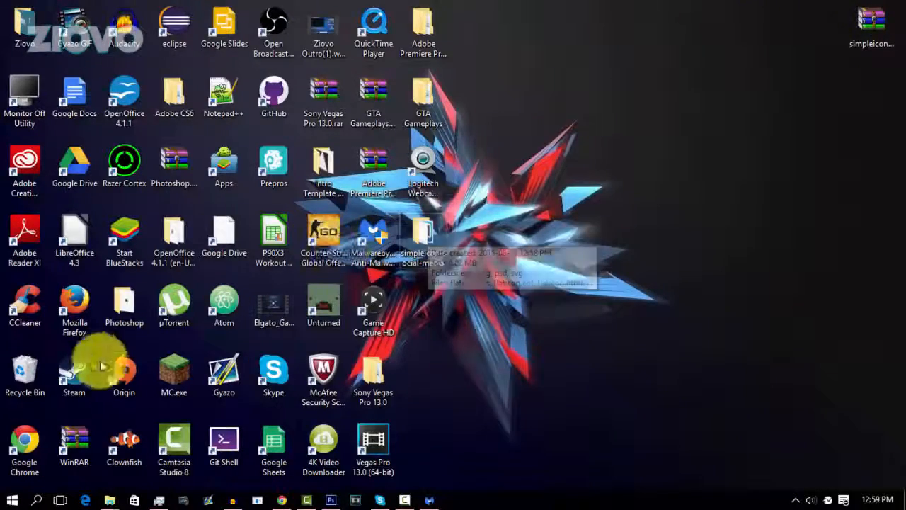
{"action": "left_click", "coordinate": [320, 497]}
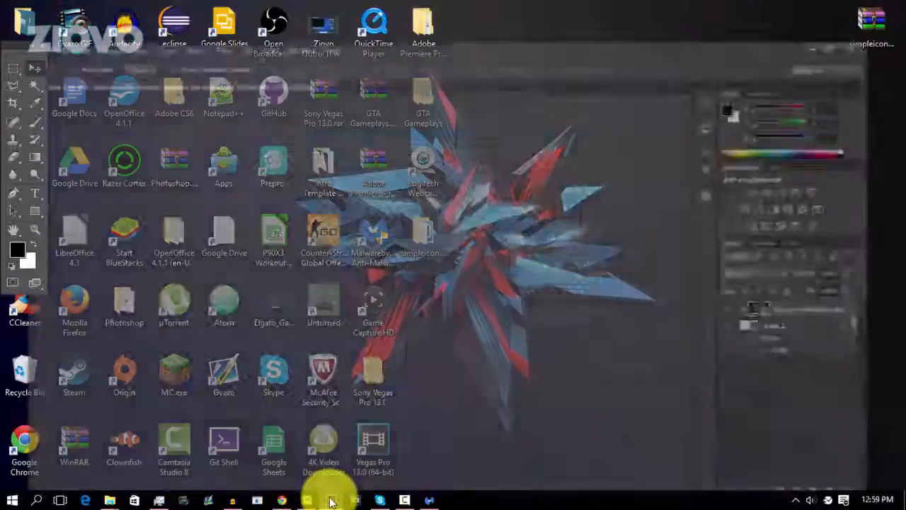
Place the youtube17.png icon from the png folder of simpleicon-social-media on the Desktop at the canvas centre.
{"action": "left_click", "coordinate": [41, 9]}
{"action": "left_click", "coordinate": [107, 223]}
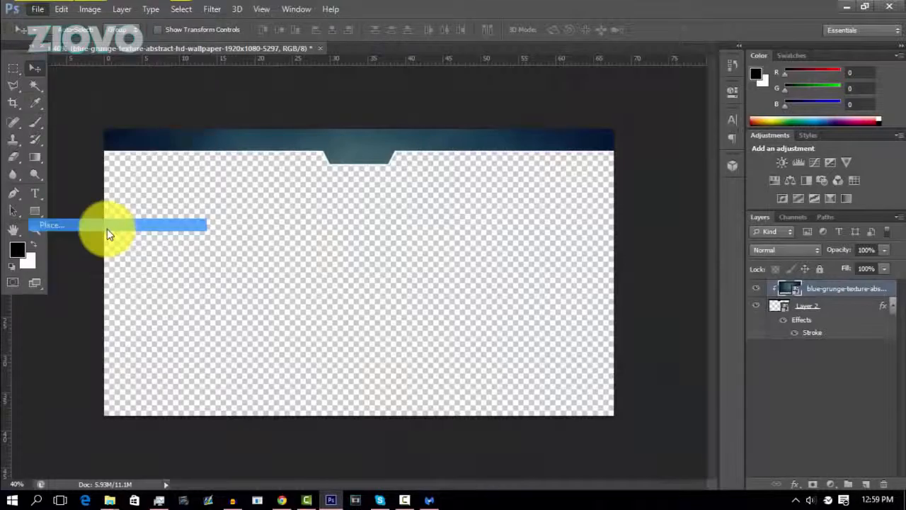
{"action": "left_click", "coordinate": [304, 124]}
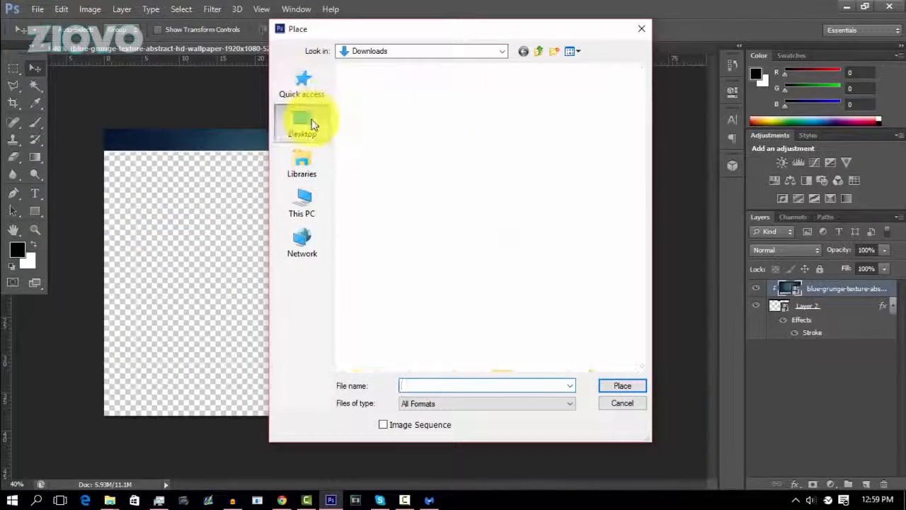
{"action": "left_click_drag", "start_coordinate": [646, 131], "coordinate": [654, 279]}
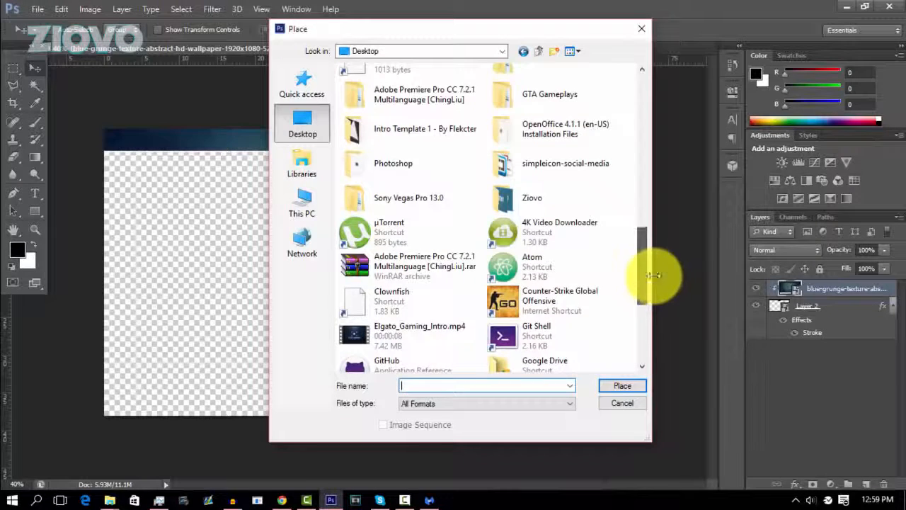
{"action": "double_click", "coordinate": [565, 160]}
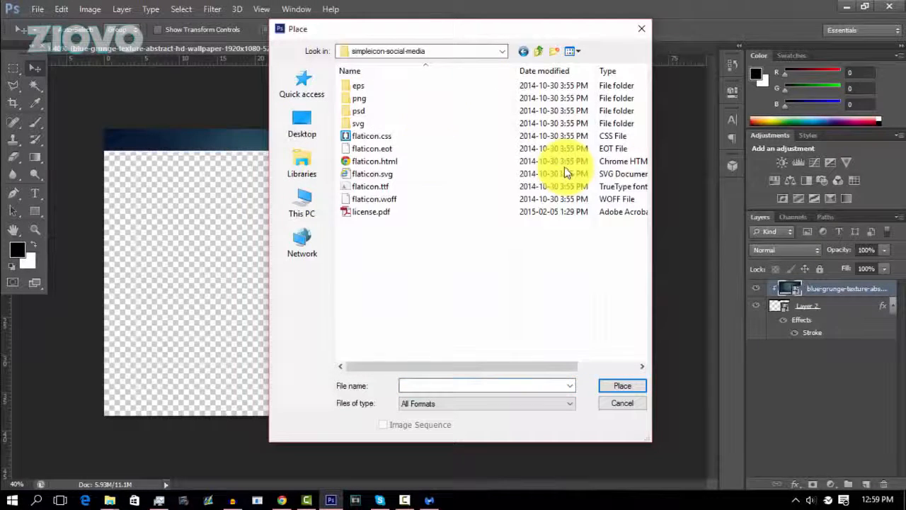
{"action": "double_click", "coordinate": [397, 106]}
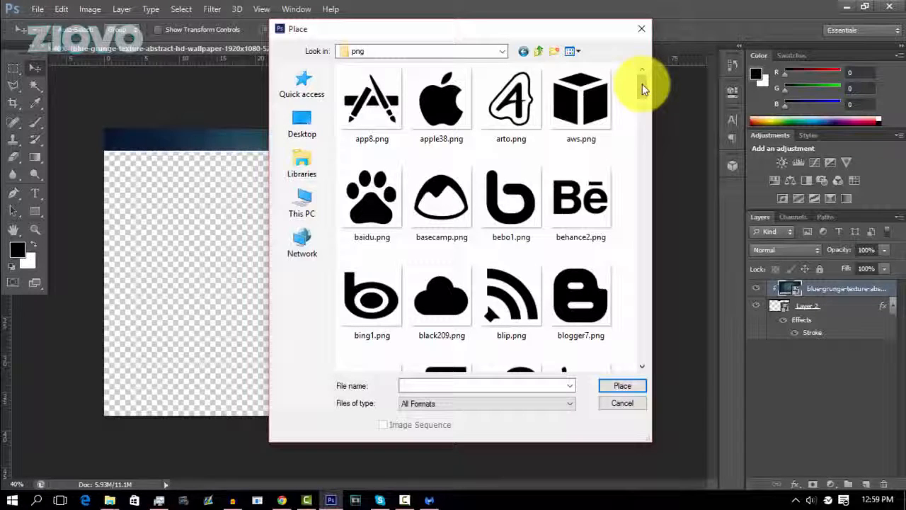
{"action": "left_click_drag", "start_coordinate": [643, 90], "coordinate": [643, 353]}
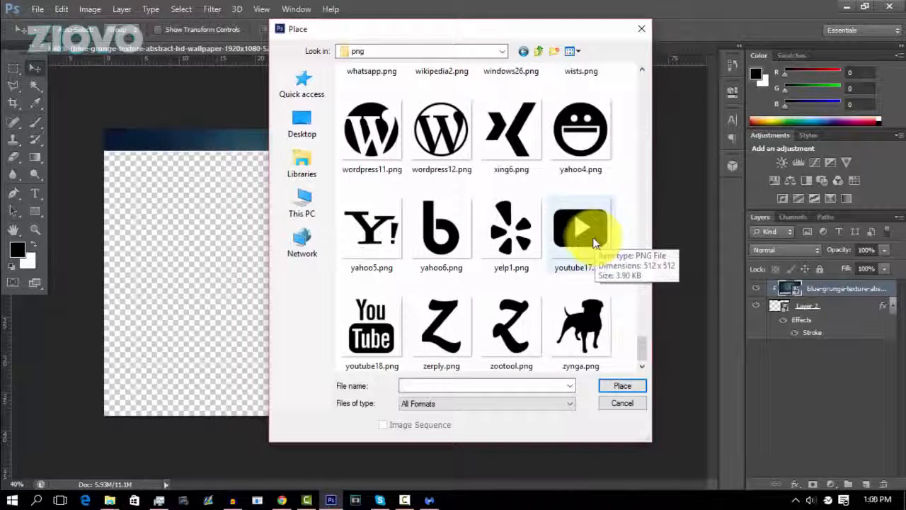
{"action": "double_click", "coordinate": [581, 230]}
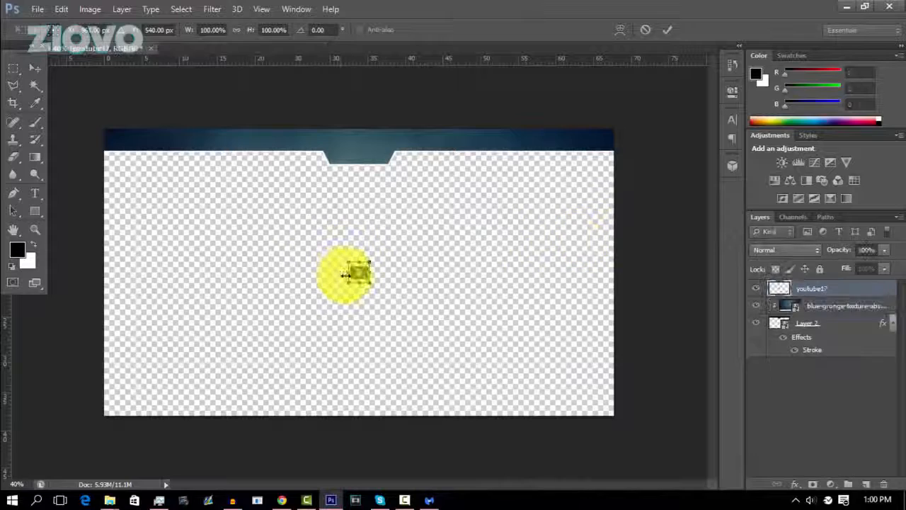
{"action": "mouse_move", "coordinate": [358, 273]}
{"action": "left_mouse_down"}
{"action": "mouse_move", "coordinate": [288, 212]}
{"action": "mouse_move", "coordinate": [333, 252]}
{"action": "left_mouse_up"}
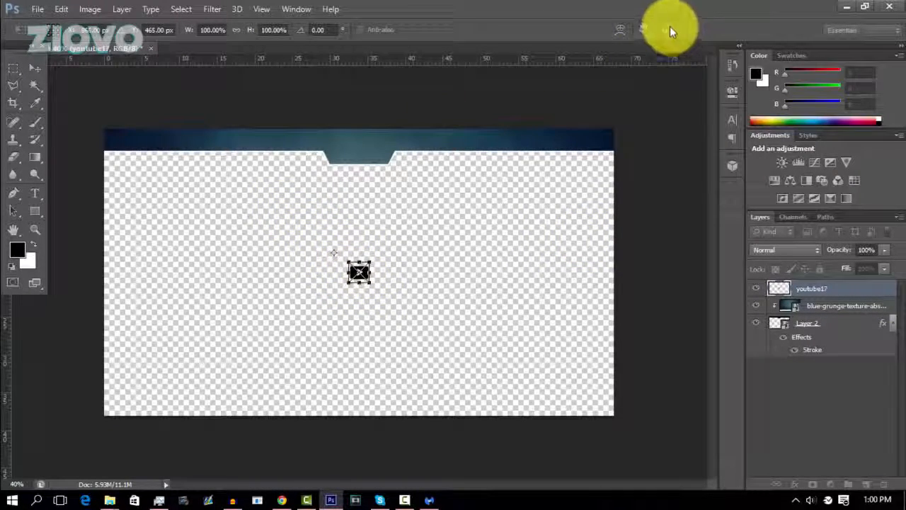
{"action": "key", "text": "Return"}
Place the facebook29, twitter21 and google29 icons in a row with the YouTube icon, Facebook before it and the others after.
{"action": "left_click", "coordinate": [37, 8]}
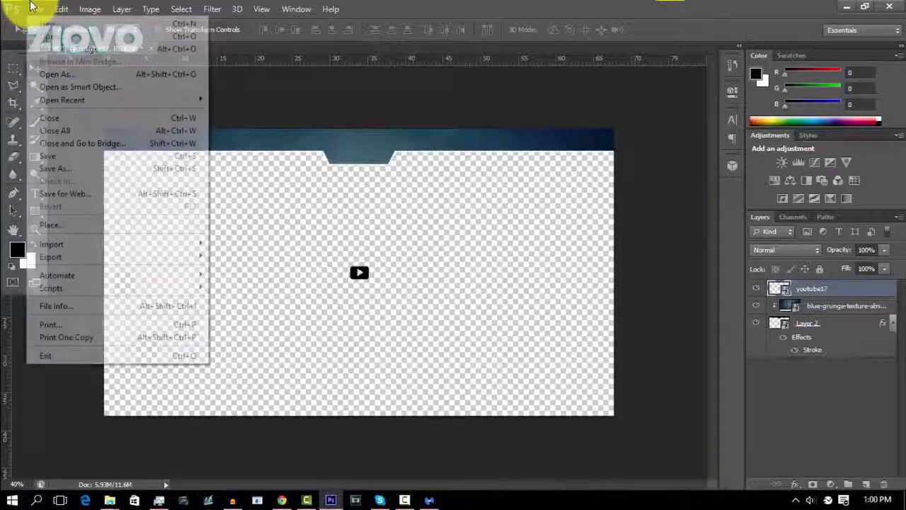
{"action": "left_click", "coordinate": [150, 224]}
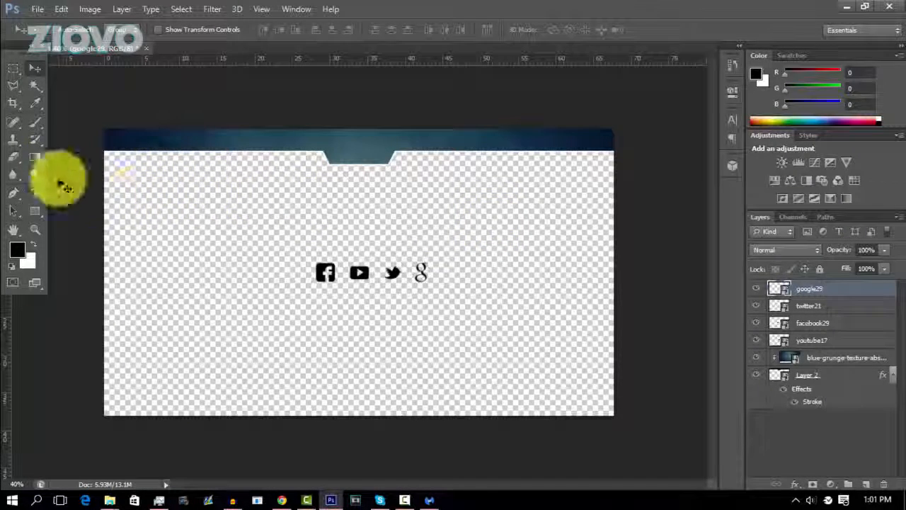
Start a white text line at the left end of the top bar, using the Plane Crash font at 40 pt.
{"action": "left_click", "coordinate": [36, 192]}
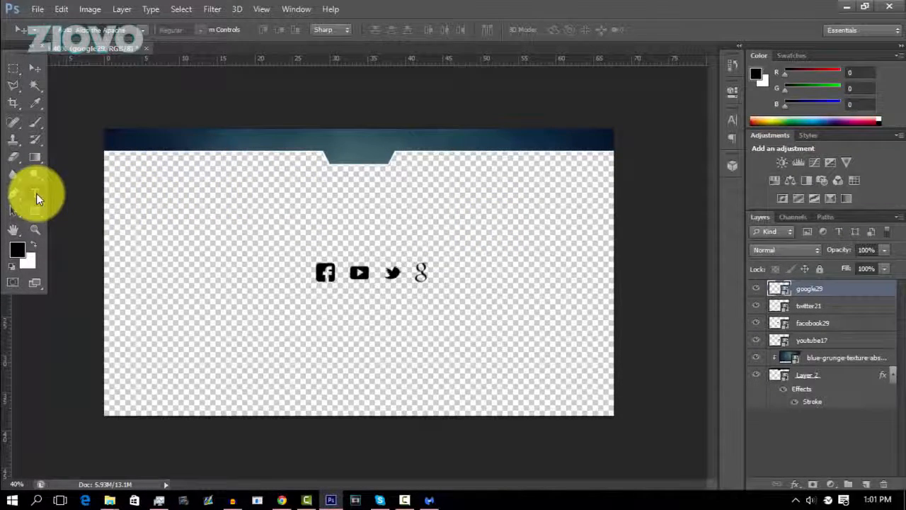
{"action": "left_click", "coordinate": [117, 147]}
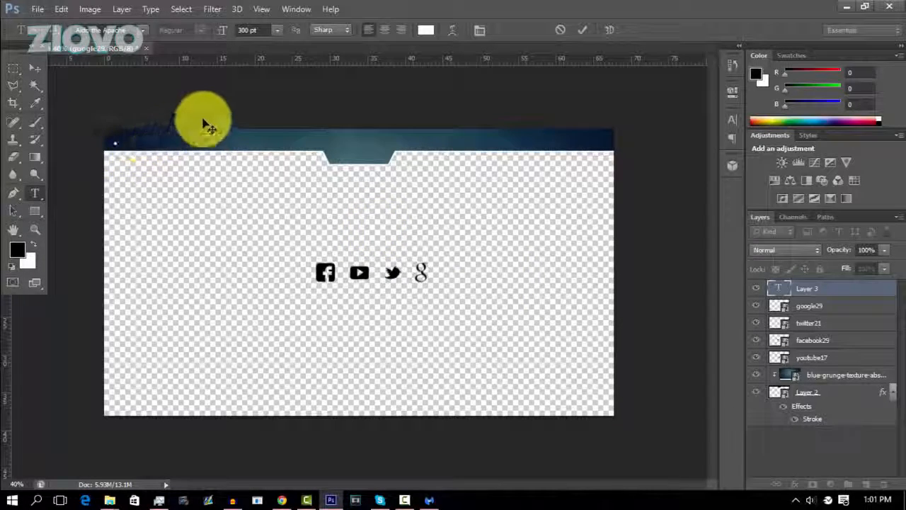
{"action": "left_click", "coordinate": [244, 30]}
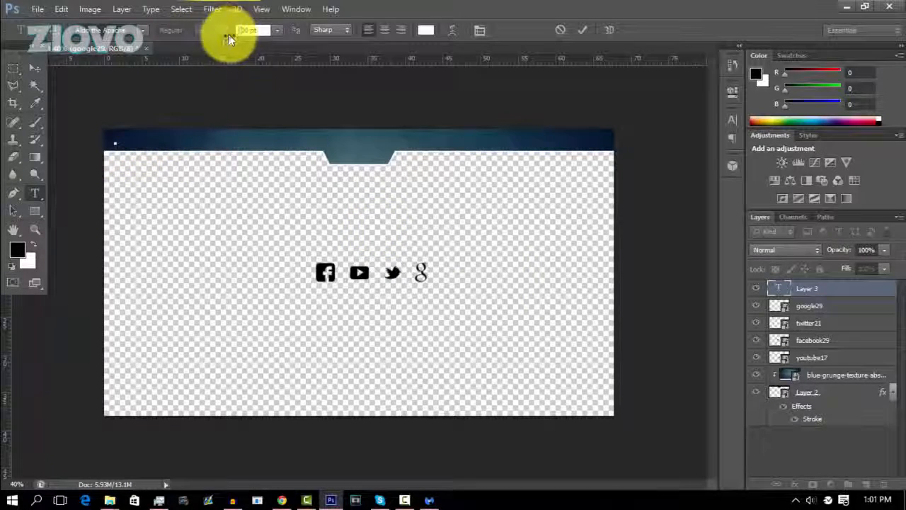
{"action": "type", "text": "50"}
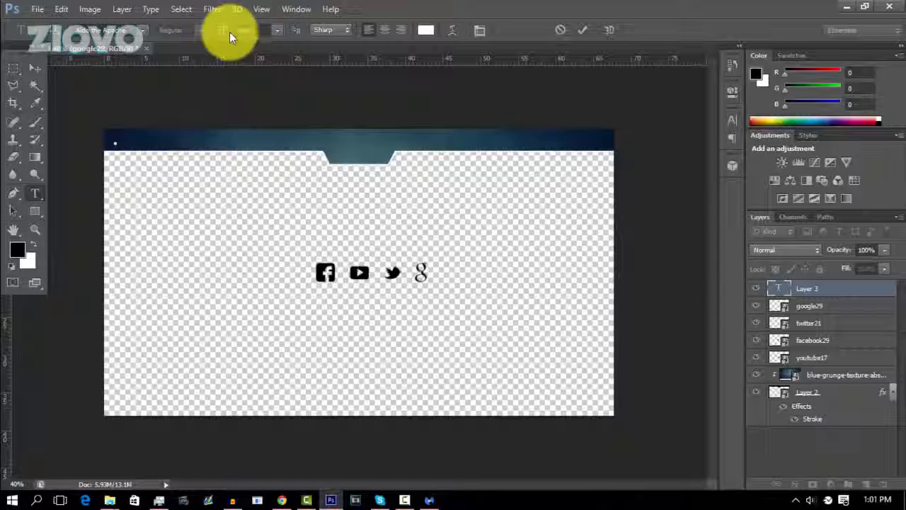
{"action": "key", "text": "Return"}
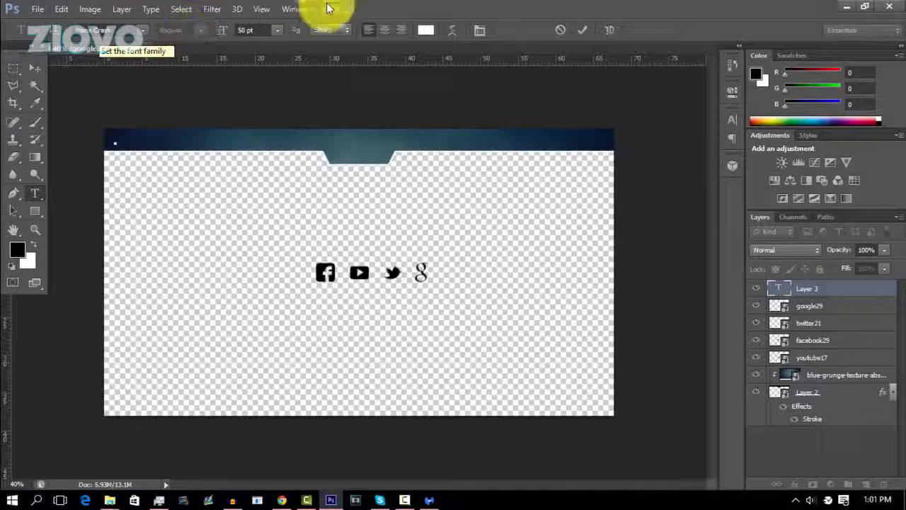
{"action": "left_click_drag", "start_coordinate": [250, 30], "coordinate": [230, 37]}
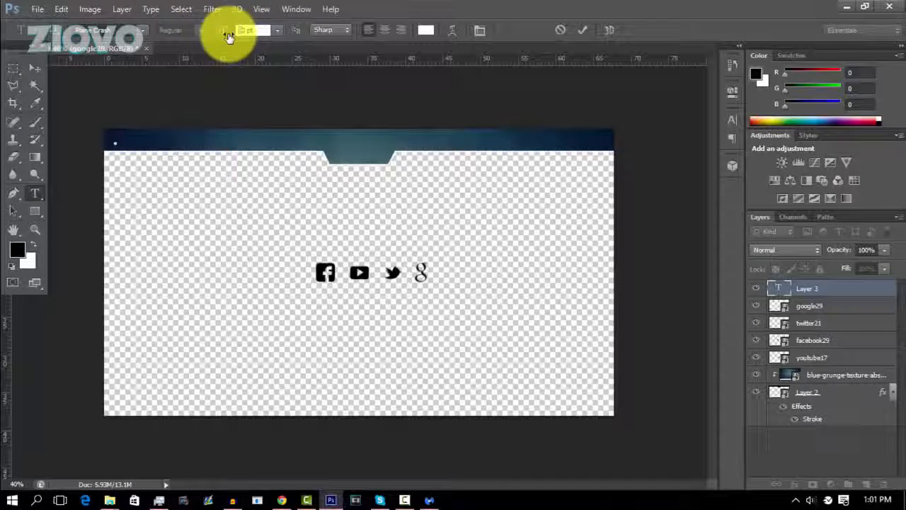
{"action": "key", "text": "Return"}
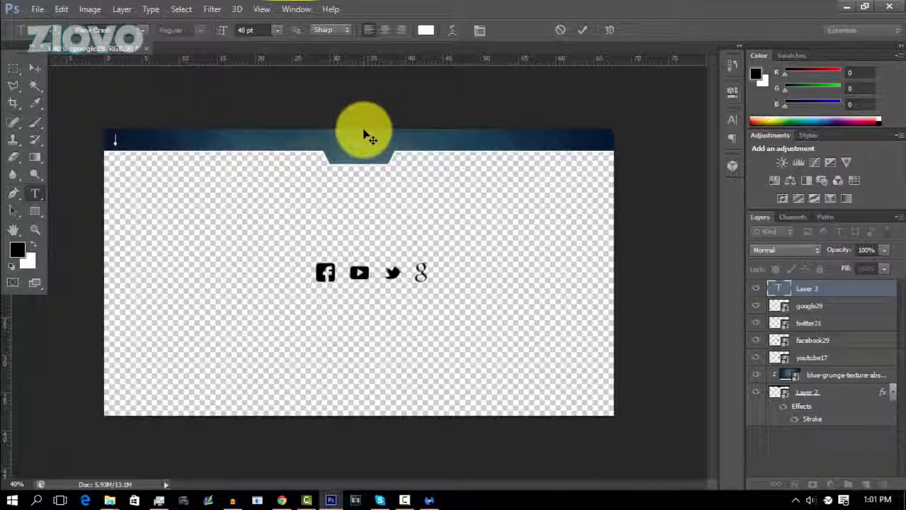
Enter ZIOVOTV, ZIOVO, a larger central ZIOVO, ZIOVO_ and ZIOVO as one line spaced out across the bar.
{"action": "type", "text": "OTV ZIOVO ZIOVO"}
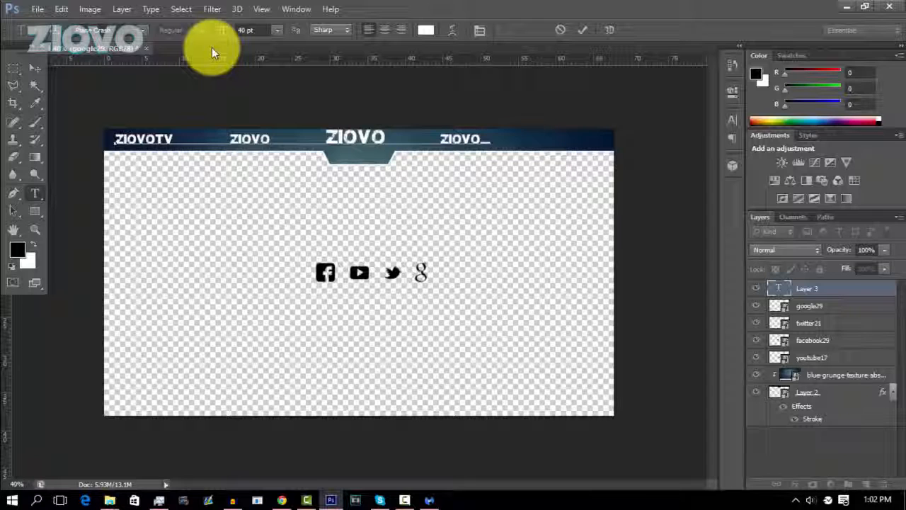
{"action": "type", "text": "ZIOVO_     ZIOVO"}
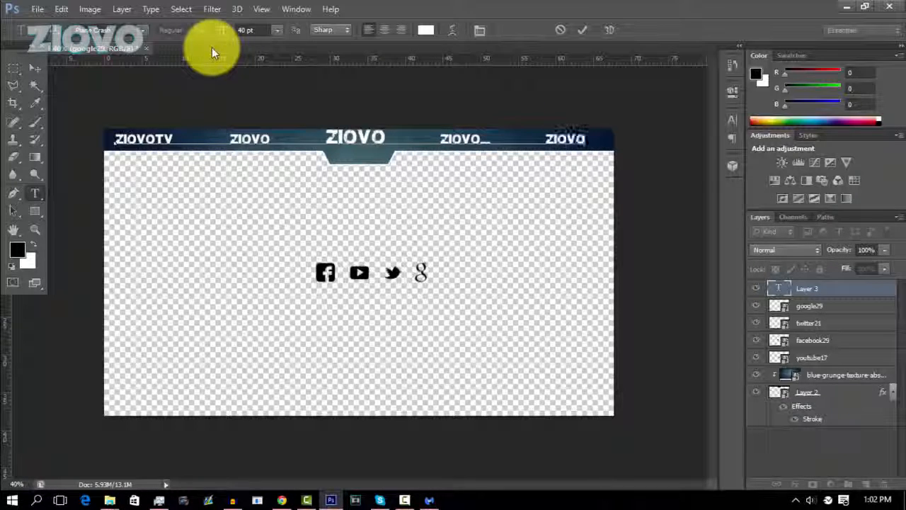
Finish the line of names and move it slightly to the right along the bar.
{"action": "left_click", "coordinate": [582, 30]}
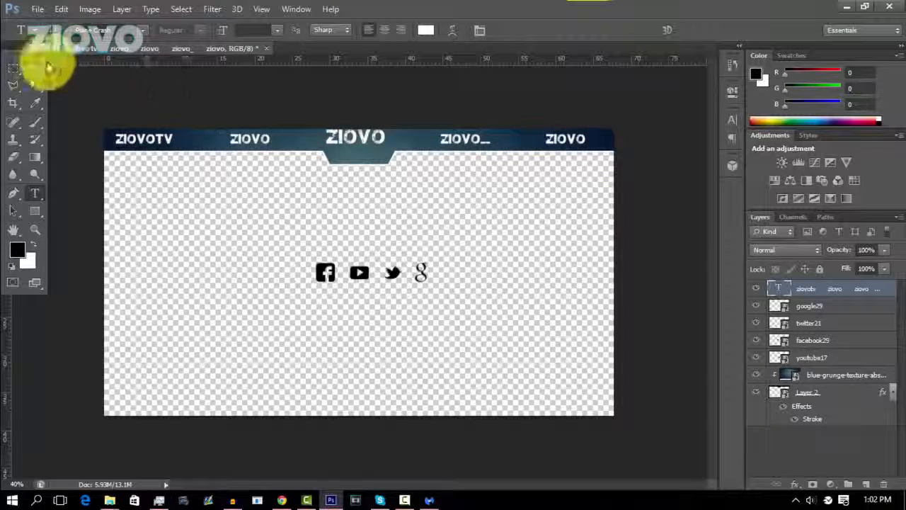
{"action": "left_click", "coordinate": [47, 66]}
{"action": "left_click_drag", "start_coordinate": [346, 137], "coordinate": [348, 141]}
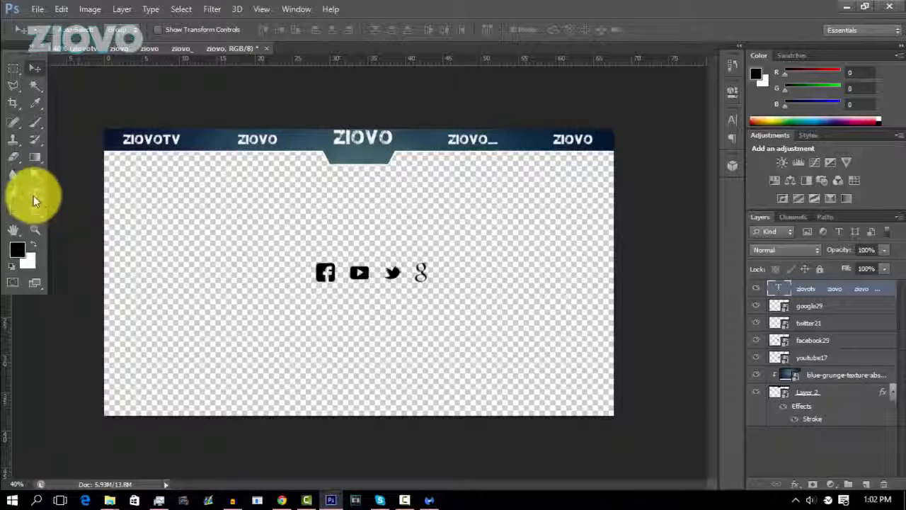
Delete the larger central ZIOVO from the line and space the names on either side of the bar's central tab.
{"action": "left_click", "coordinate": [35, 192]}
{"action": "left_click", "coordinate": [379, 142]}
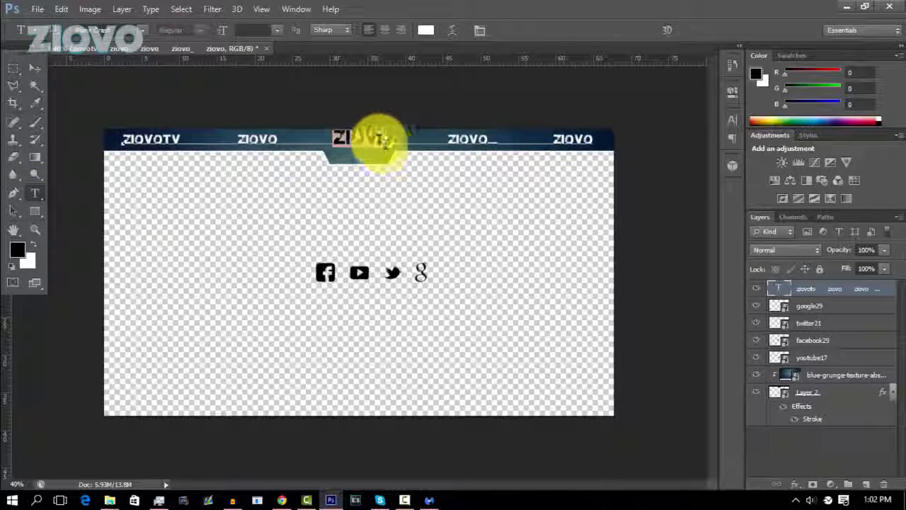
{"action": "key", "text": "BackSpace"}
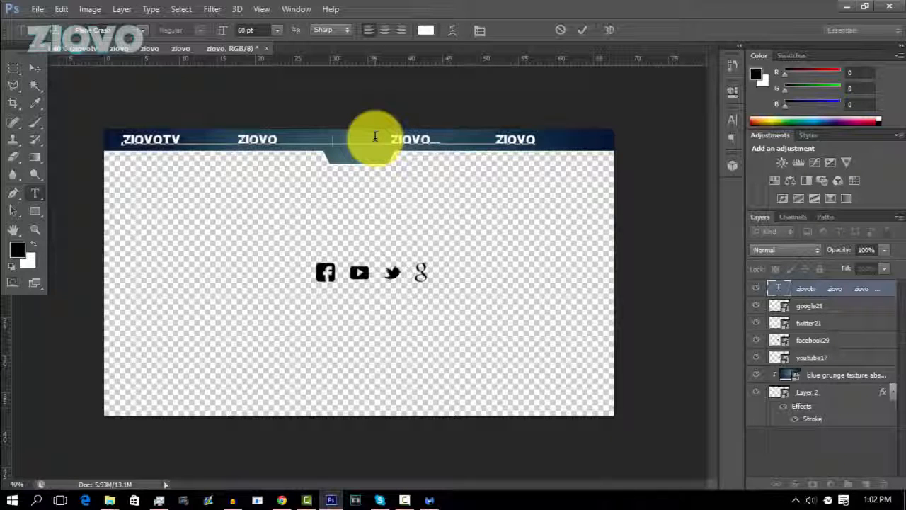
{"action": "left_click", "coordinate": [586, 30]}
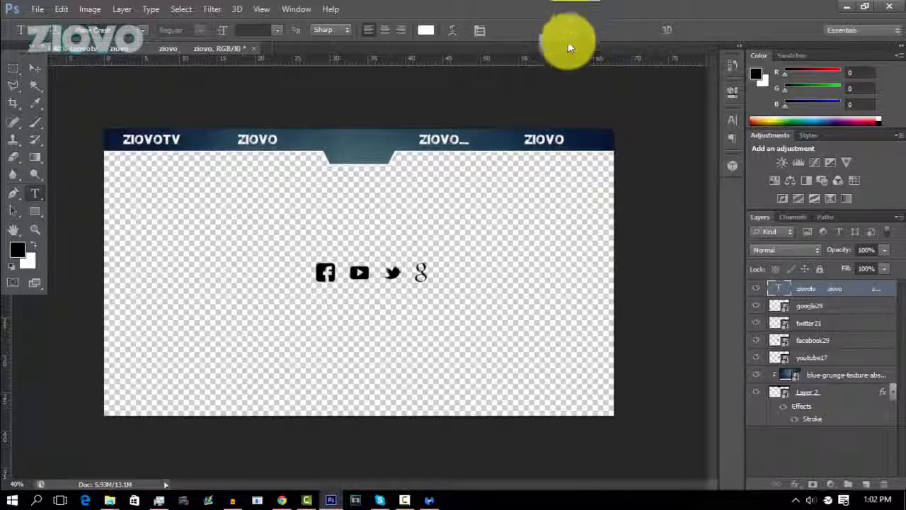
Centre the line of names horizontally on the bar shape, using its outline as the selection, and deselect.
{"action": "left_click", "coordinate": [777, 395], "text": "ctrl"}
{"action": "left_click", "coordinate": [122, 9]}
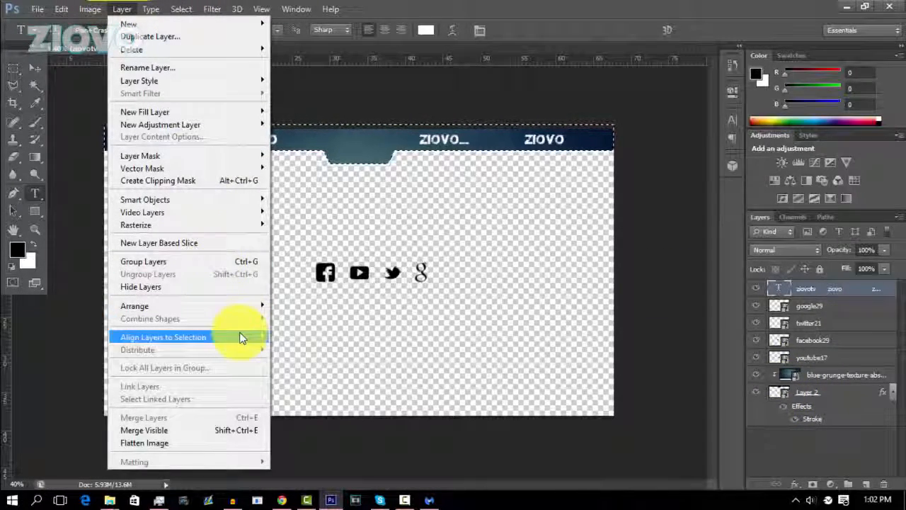
{"action": "mouse_move", "coordinate": [255, 338]}
{"action": "left_click", "coordinate": [329, 391]}
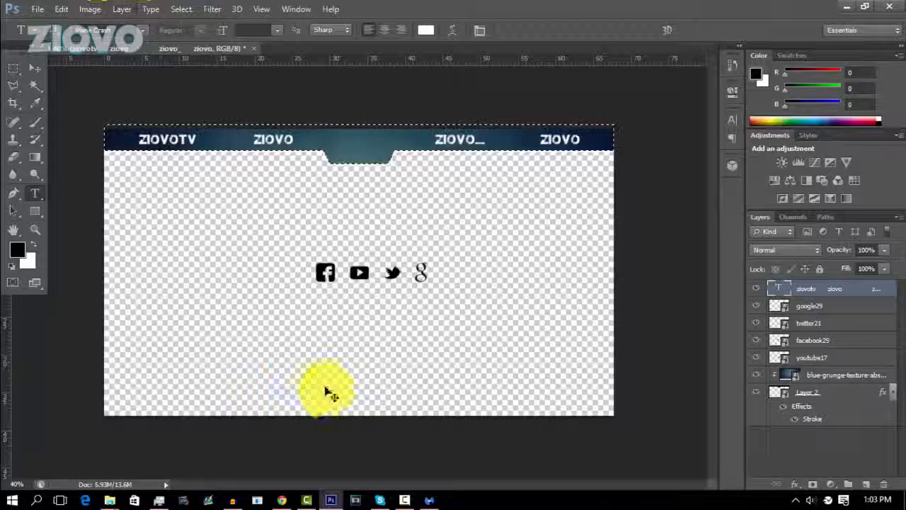
{"action": "key", "text": "ctrl+d"}
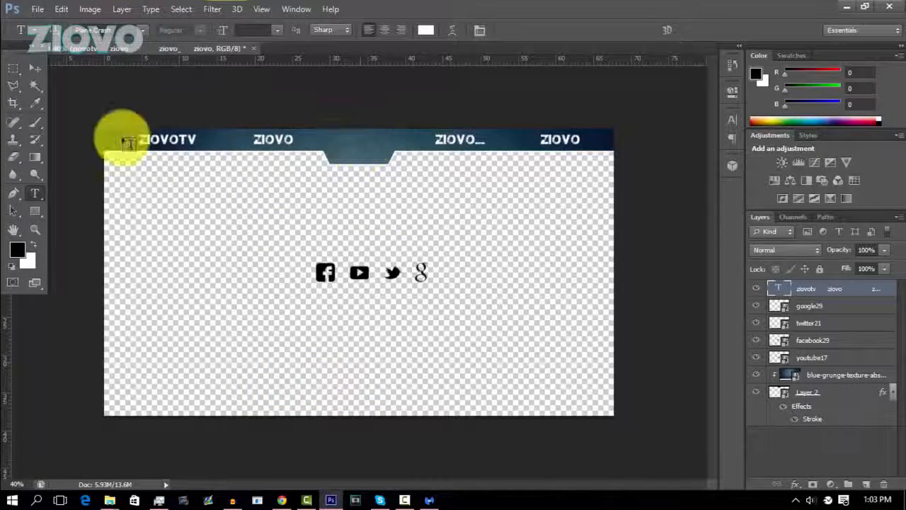
On a new layer, start a 70 pt text in the bar's central tab, replacing a trial ZIOVO with the single letter Z.
{"action": "left_click", "coordinate": [864, 484]}
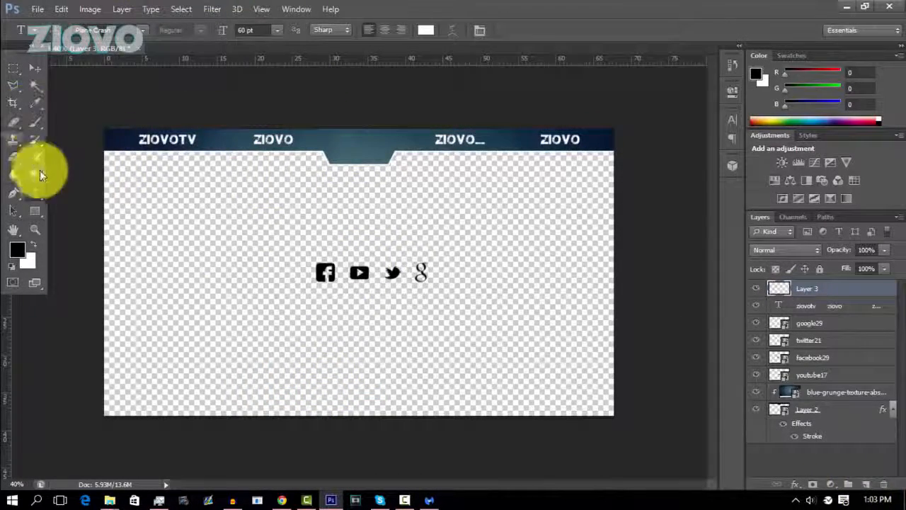
{"action": "left_click", "coordinate": [330, 152]}
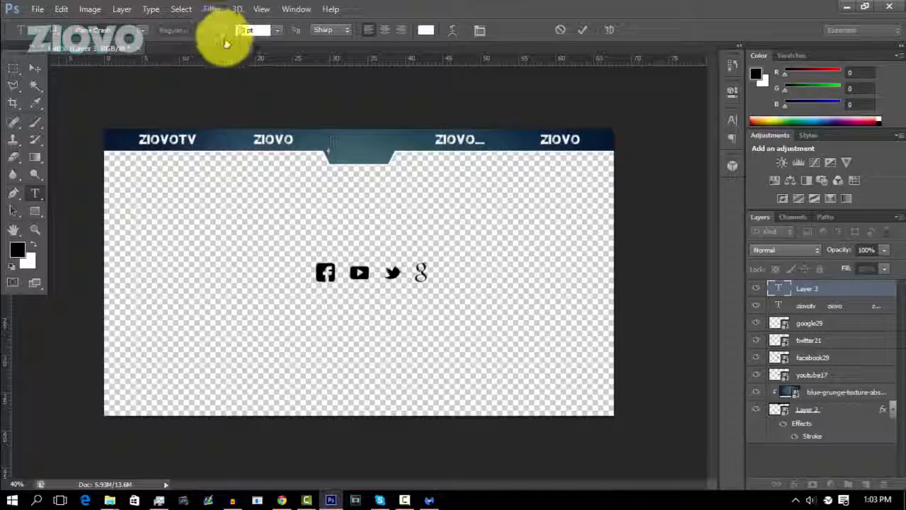
{"action": "type", "text": "ZIOVO"}
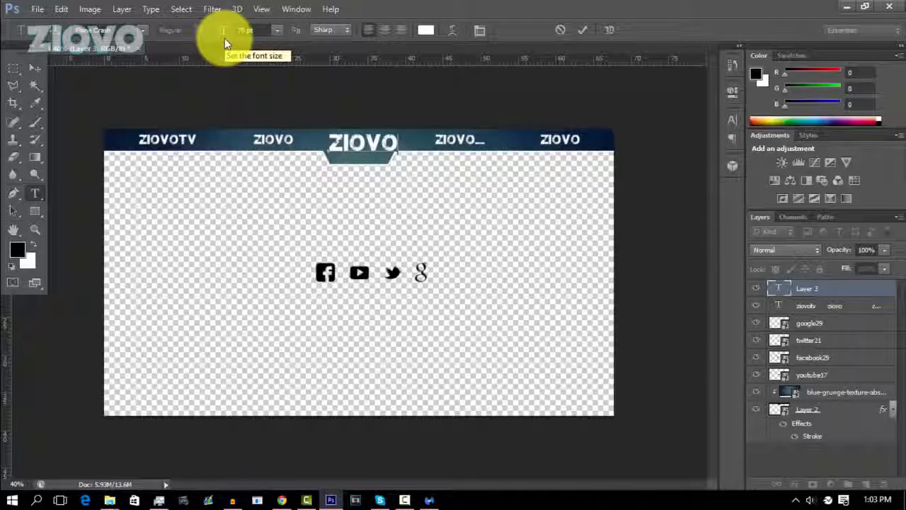
{"action": "key", "text": "BackSpace"}
{"action": "key", "text": "BackSpace"}
{"action": "key", "text": "BackSpace"}
{"action": "key", "text": "BackSpace"}
{"action": "key", "text": "BackSpace"}
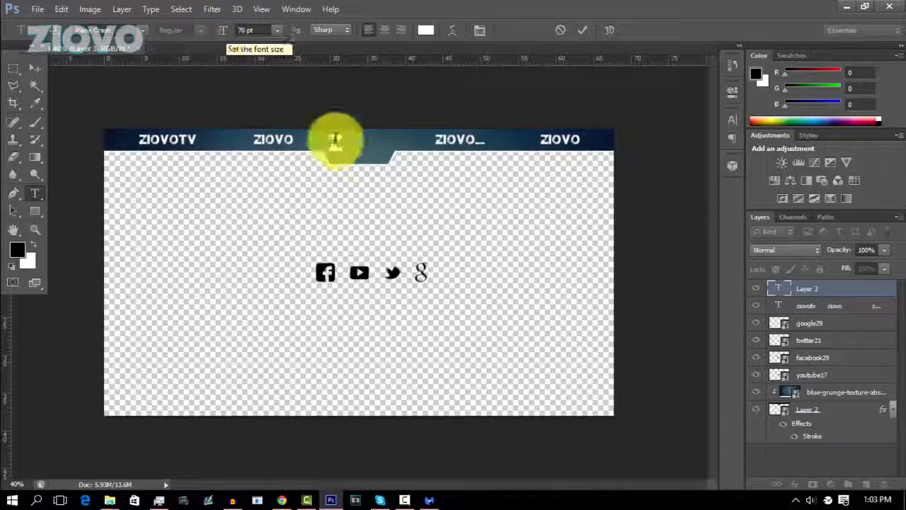
{"action": "type", "text": "Z"}
Set the font size of the central Z to 100 pt.
{"action": "left_click", "coordinate": [243, 30]}
{"action": "left_click", "coordinate": [225, 36]}
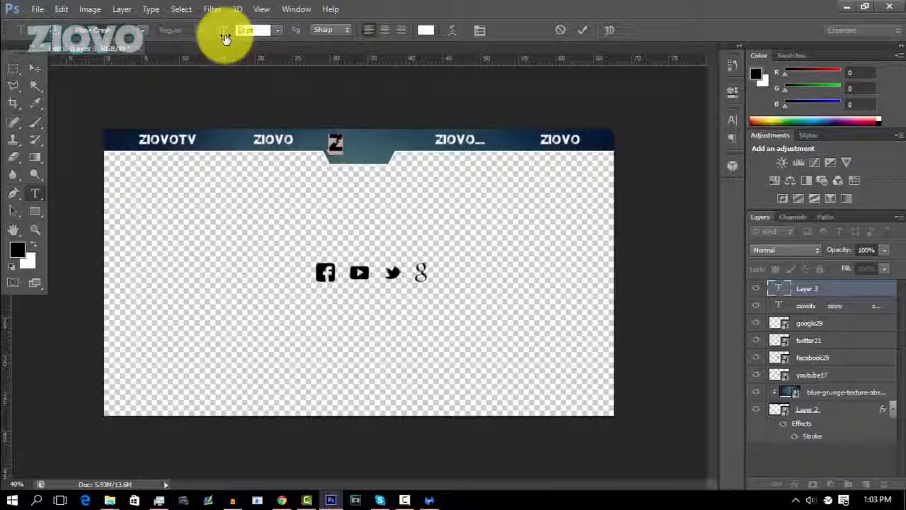
{"action": "type", "text": "200"}
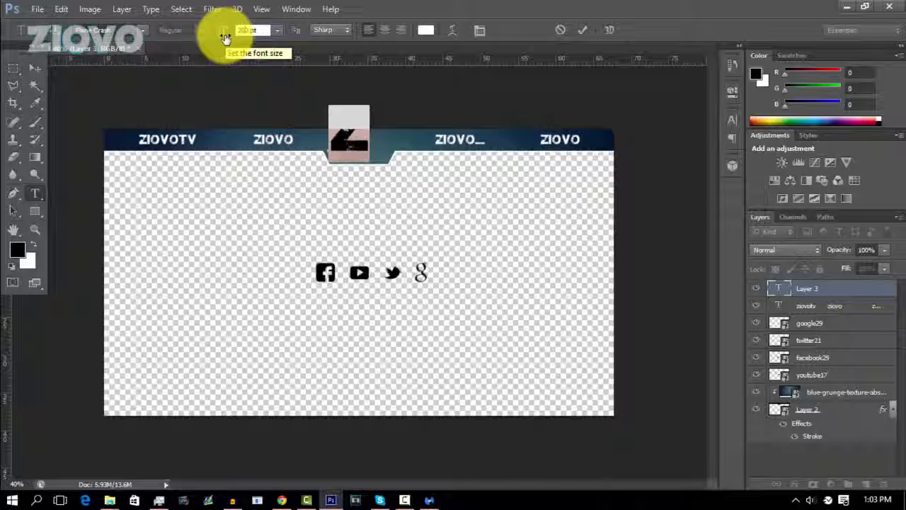
{"action": "type", "text": "200"}
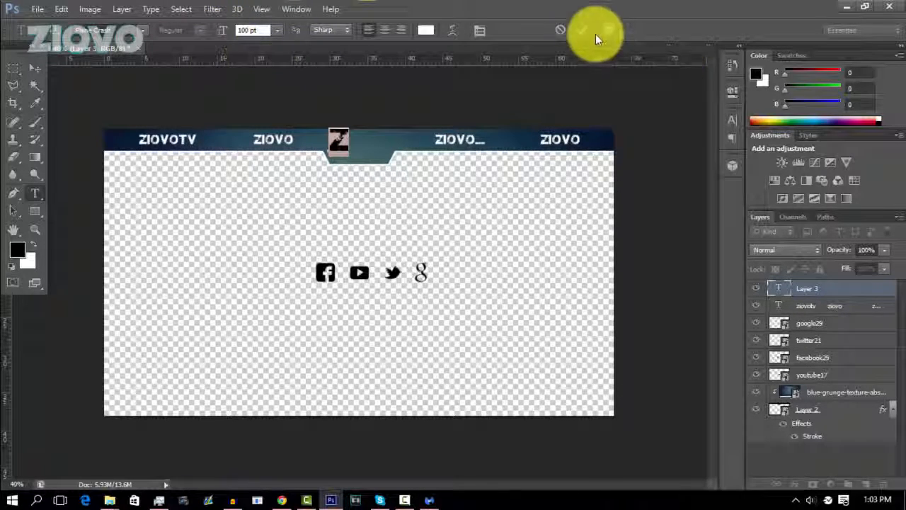
{"action": "left_click", "coordinate": [582, 30]}
Move the Z into the bar's central tab and centre it horizontally on the bar shape, leaving nothing selected.
{"action": "left_click", "coordinate": [35, 68]}
{"action": "left_click_drag", "start_coordinate": [348, 146], "coordinate": [364, 152]}
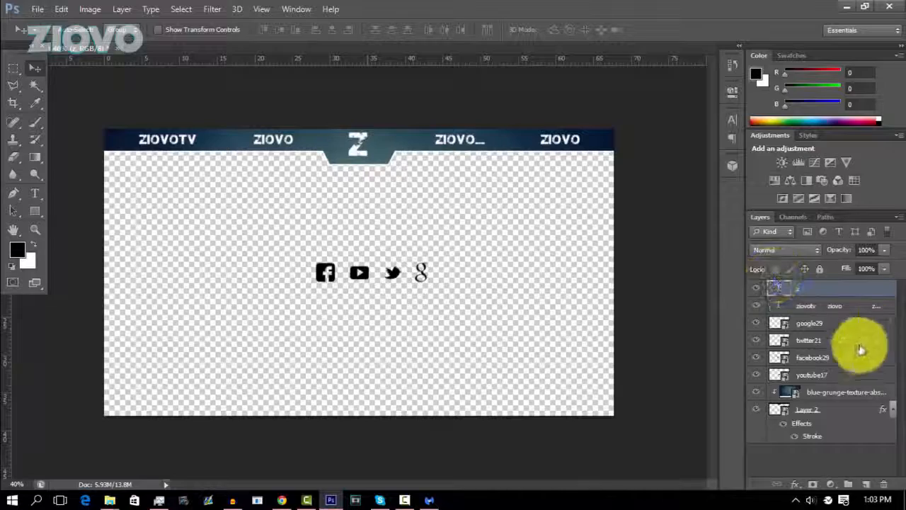
{"action": "left_click", "coordinate": [779, 411], "text": "ctrl"}
{"action": "left_click", "coordinate": [122, 8]}
{"action": "mouse_move", "coordinate": [253, 336]}
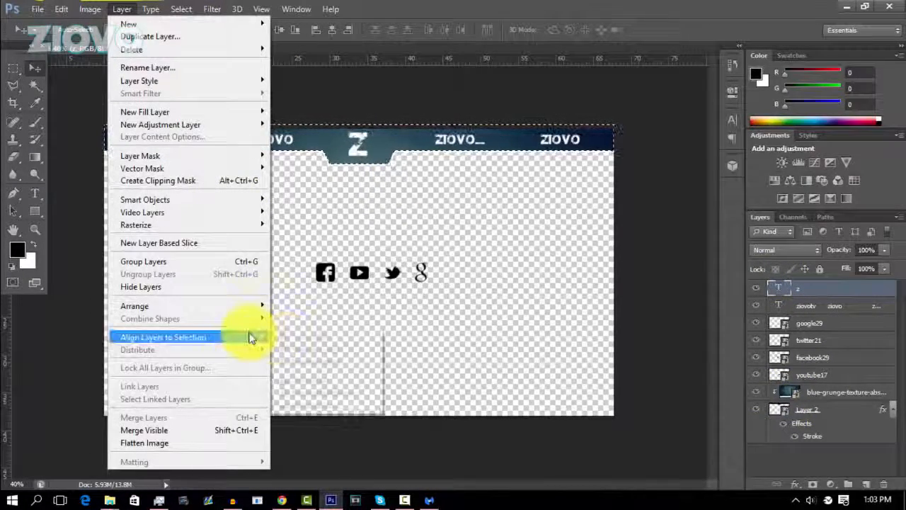
{"action": "left_click", "coordinate": [308, 393]}
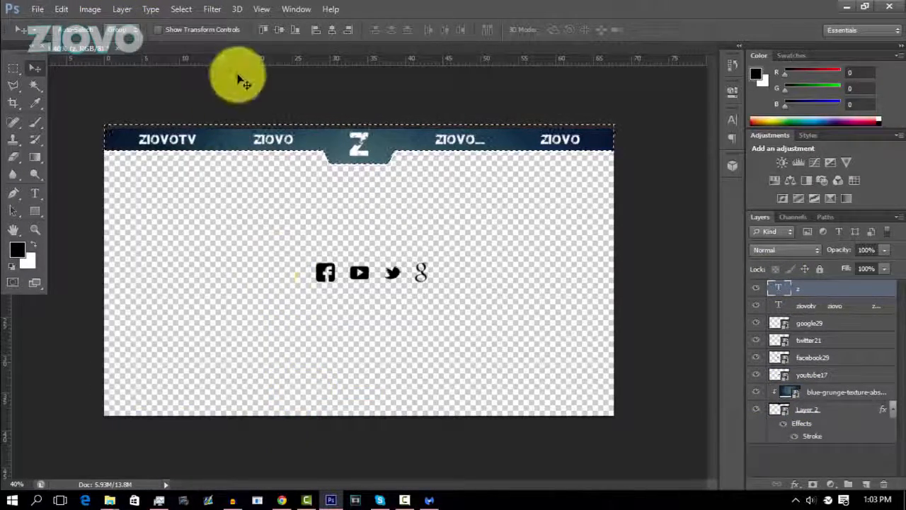
{"action": "key", "text": "ctrl+d"}
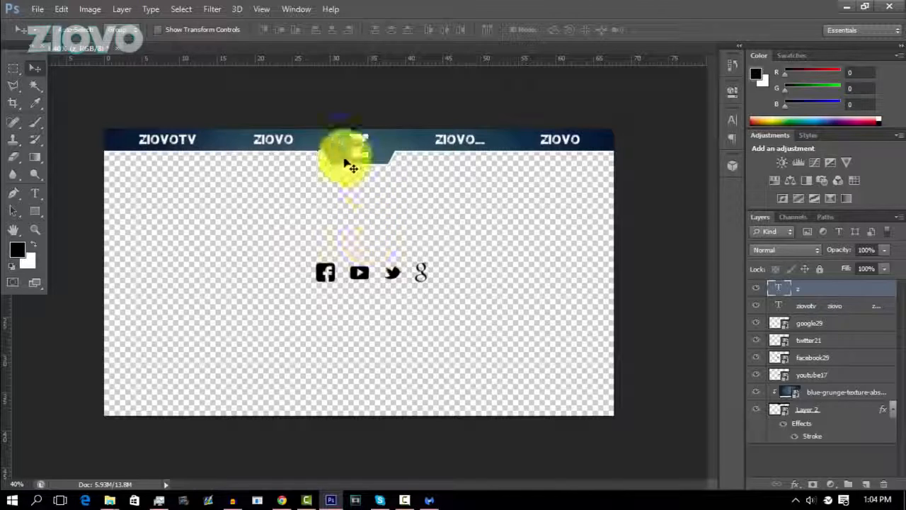
Place the YouTube icon in the bar just before the second name, ZIOVO, and centre it vertically on the line of names.
{"action": "left_click", "coordinate": [809, 375]}
{"action": "left_click_drag", "start_coordinate": [387, 280], "coordinate": [227, 143]}
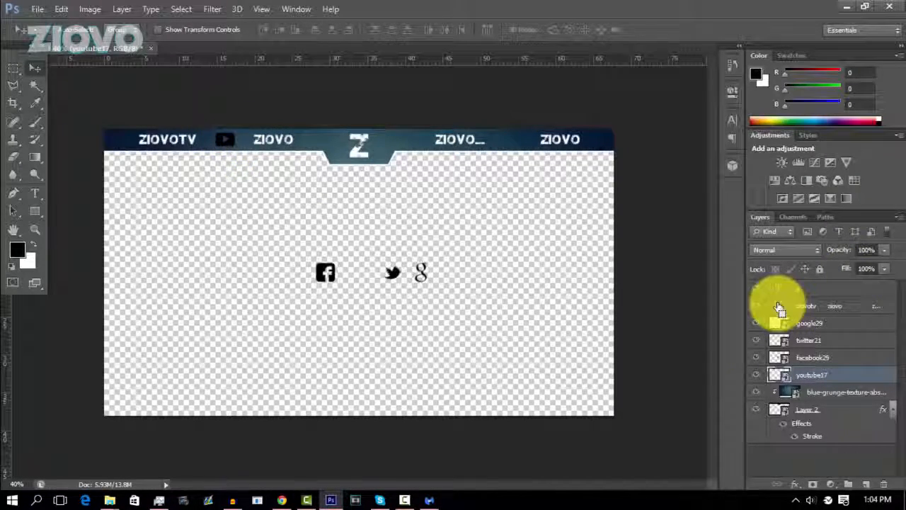
{"action": "left_click", "coordinate": [123, 8]}
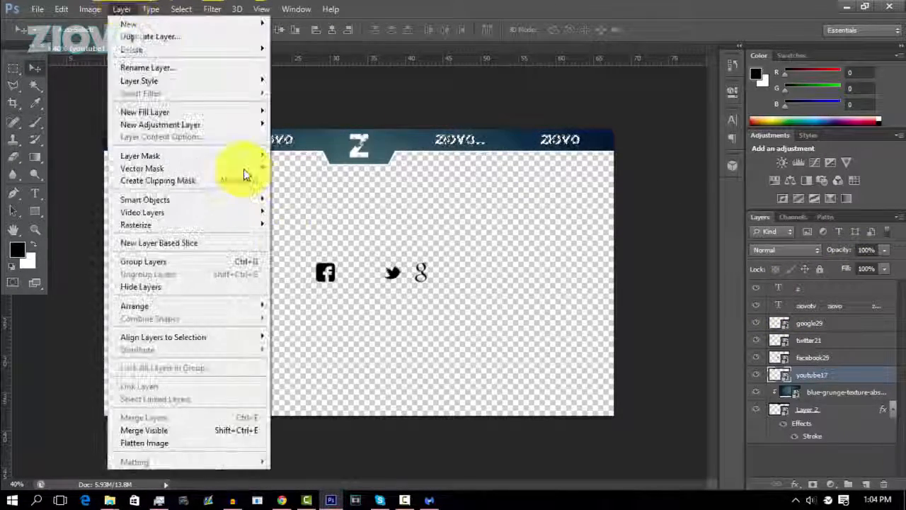
{"action": "mouse_move", "coordinate": [259, 339]}
{"action": "left_click", "coordinate": [296, 348]}
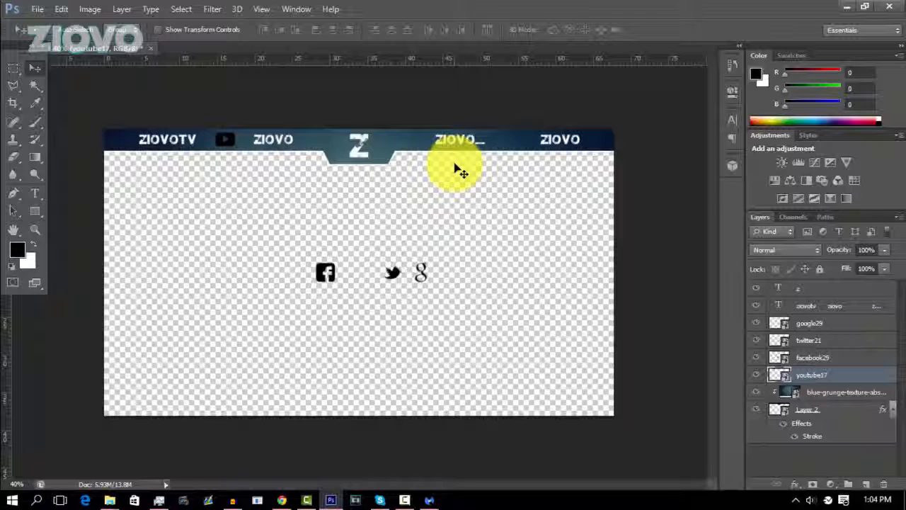
Scale the YouTube icon in the bar down very slightly.
{"action": "key", "text": "ctrl+t"}
{"action": "left_click_drag", "start_coordinate": [213, 128], "coordinate": [214, 130]}
{"action": "left_click", "coordinate": [646, 30]}
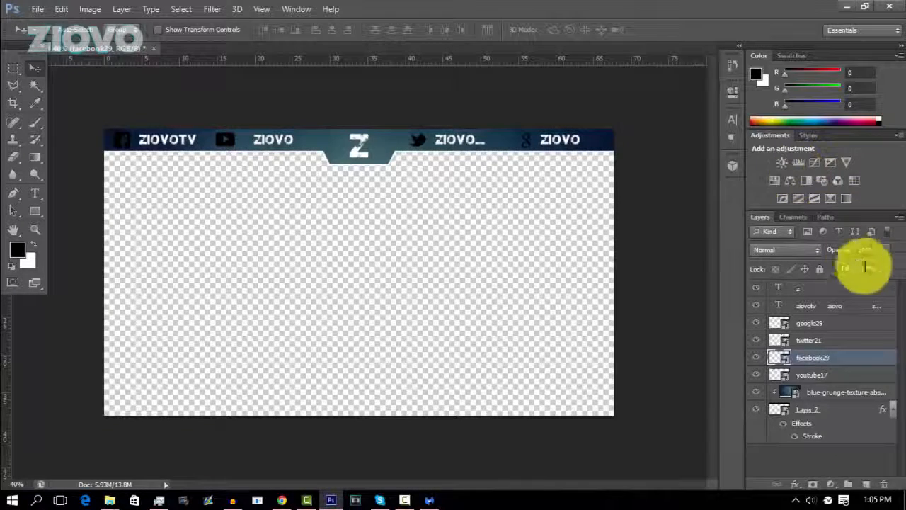
Add a drop shadow to the line of names with 100% opacity, 0 px distance, 11% spread and 11 px size.
{"action": "right_click", "coordinate": [845, 305]}
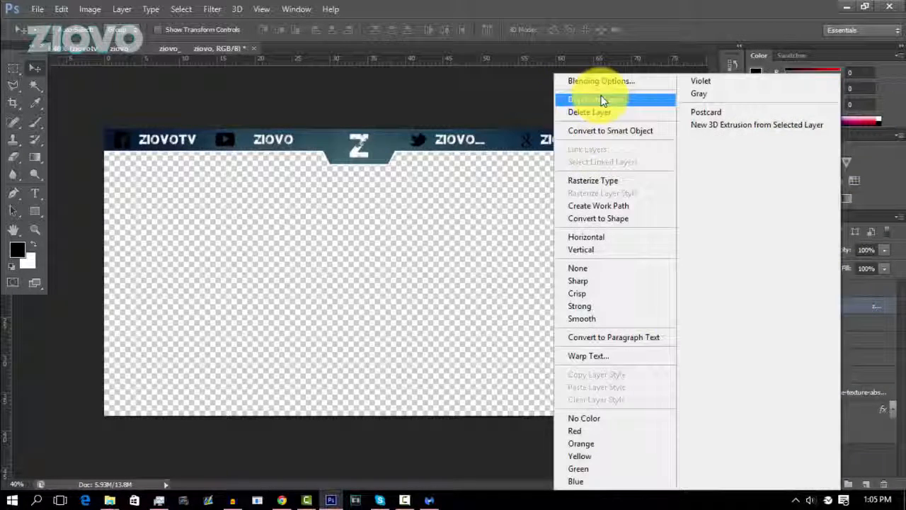
{"action": "left_click", "coordinate": [608, 82]}
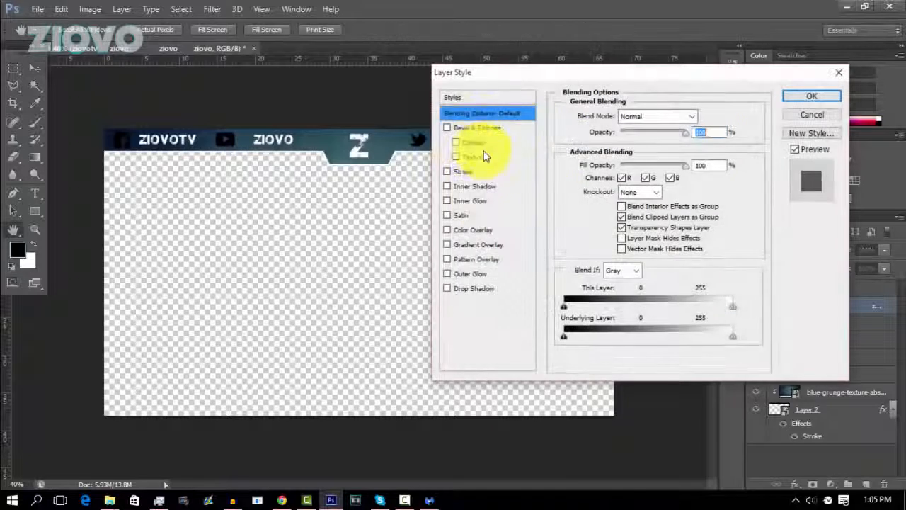
{"action": "left_click", "coordinate": [467, 288]}
{"action": "left_click_drag", "start_coordinate": [743, 145], "coordinate": [745, 146]}
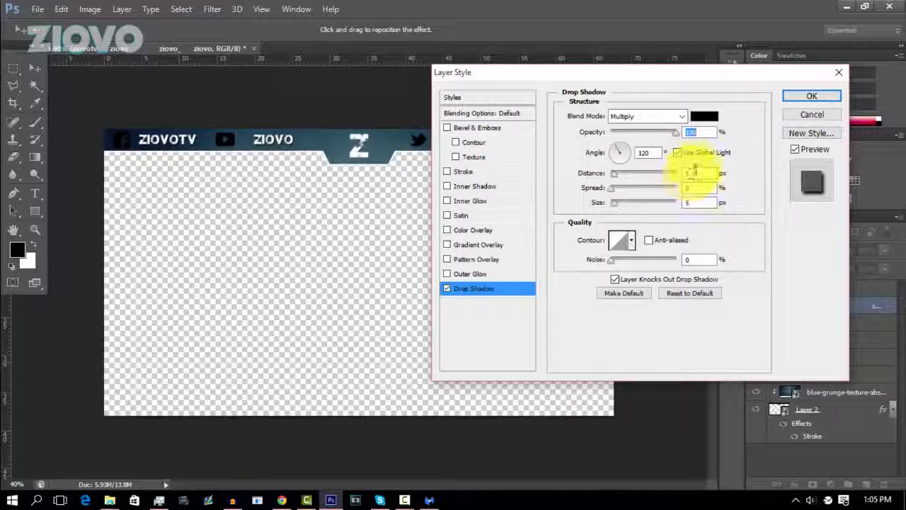
{"action": "left_click_drag", "start_coordinate": [614, 173], "coordinate": [606, 178]}
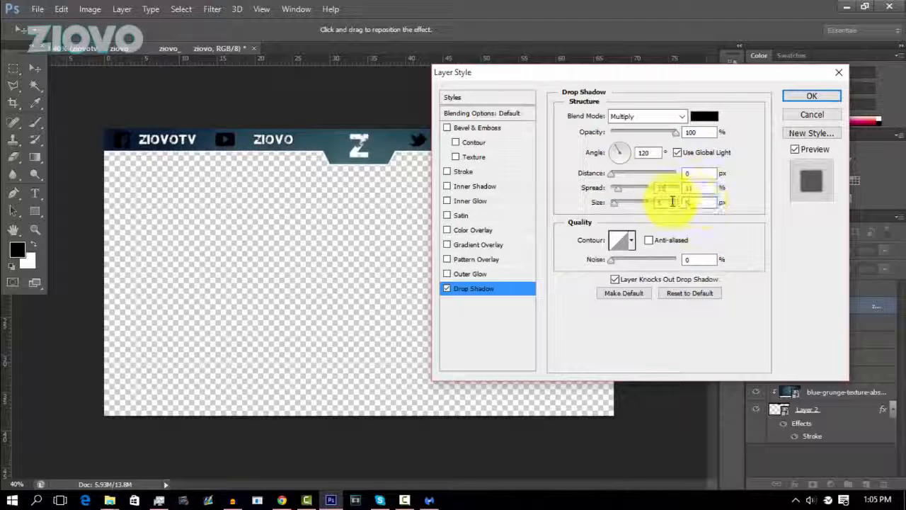
{"action": "type", "text": "11"}
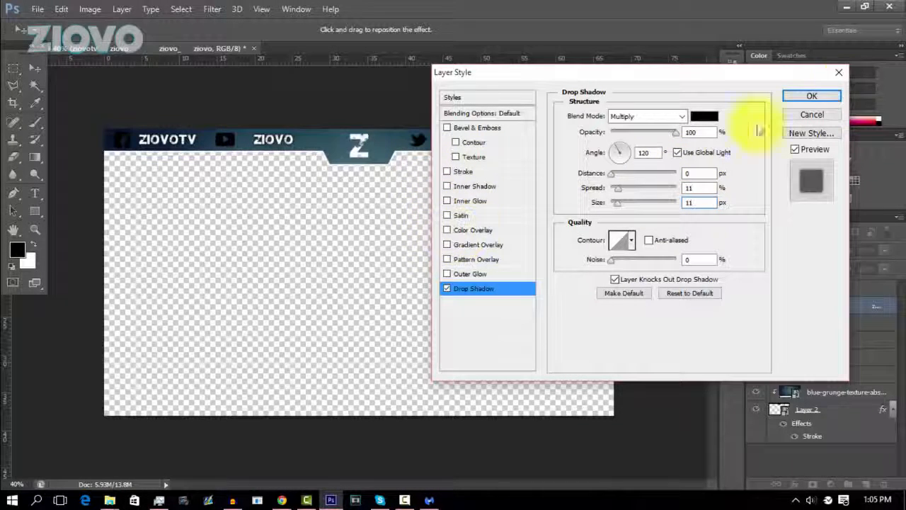
{"action": "left_click", "coordinate": [814, 97]}
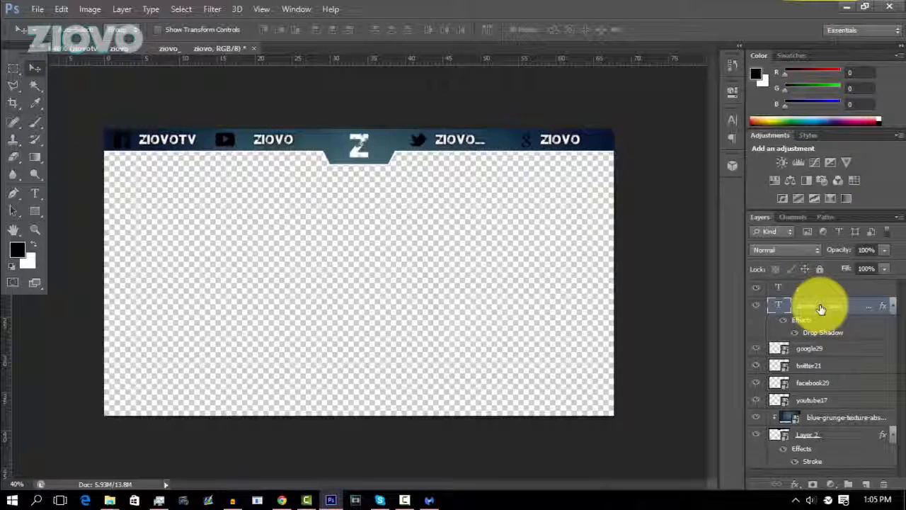
Copy the layer style of the line of names and paste it onto the Z text layer.
{"action": "right_click", "coordinate": [782, 307]}
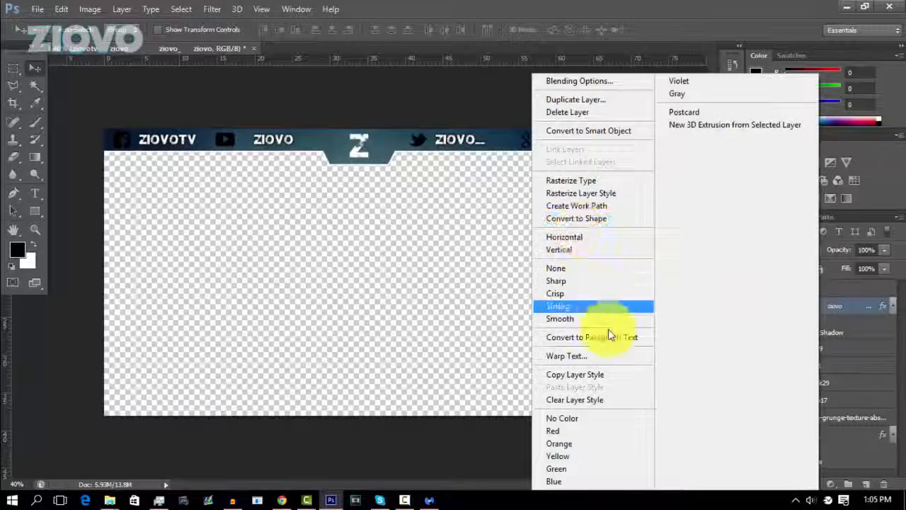
{"action": "left_click", "coordinate": [609, 373]}
{"action": "left_click", "coordinate": [829, 292]}
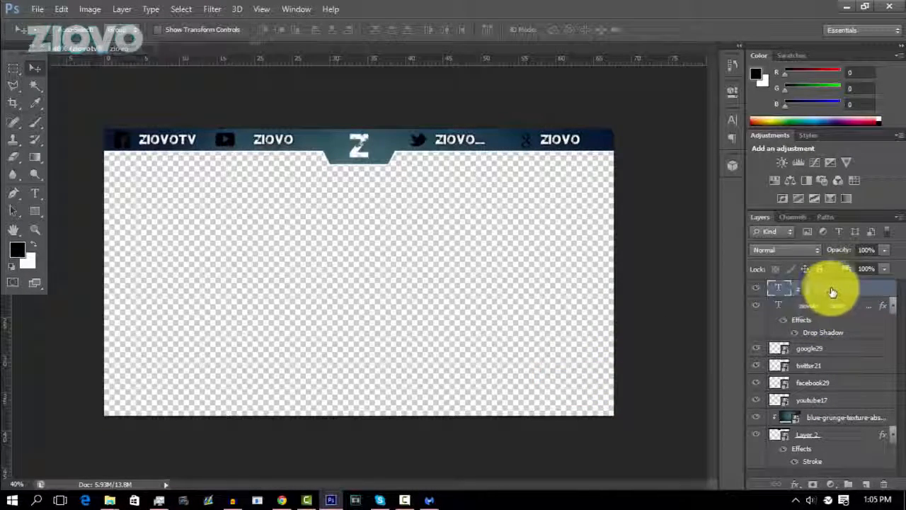
{"action": "right_click", "coordinate": [824, 291]}
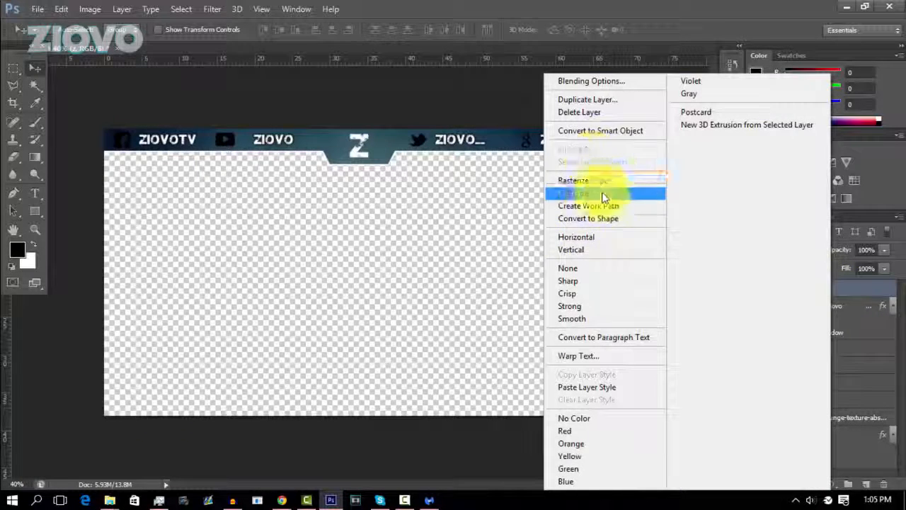
{"action": "left_click", "coordinate": [630, 387]}
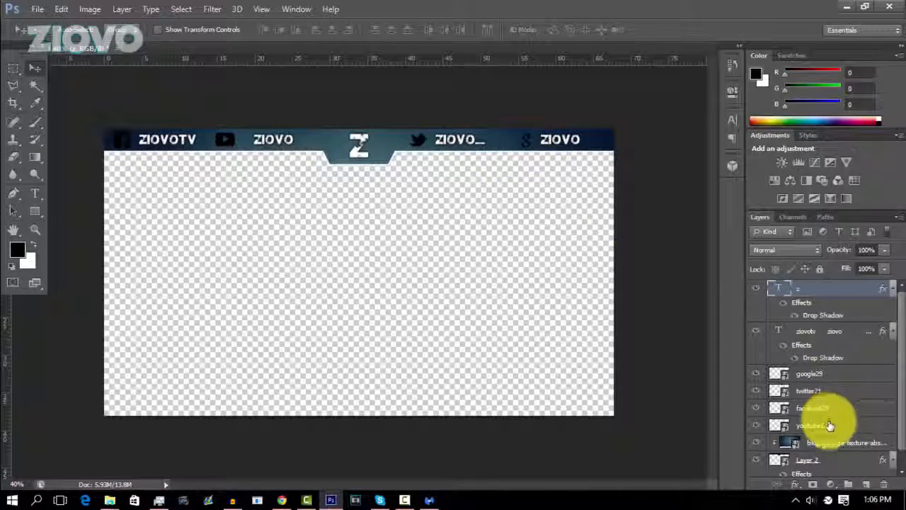
Apply a white (ffffff) colour overlay to the YouTube icon layer.
{"action": "right_click", "coordinate": [829, 425]}
{"action": "left_click", "coordinate": [570, 74]}
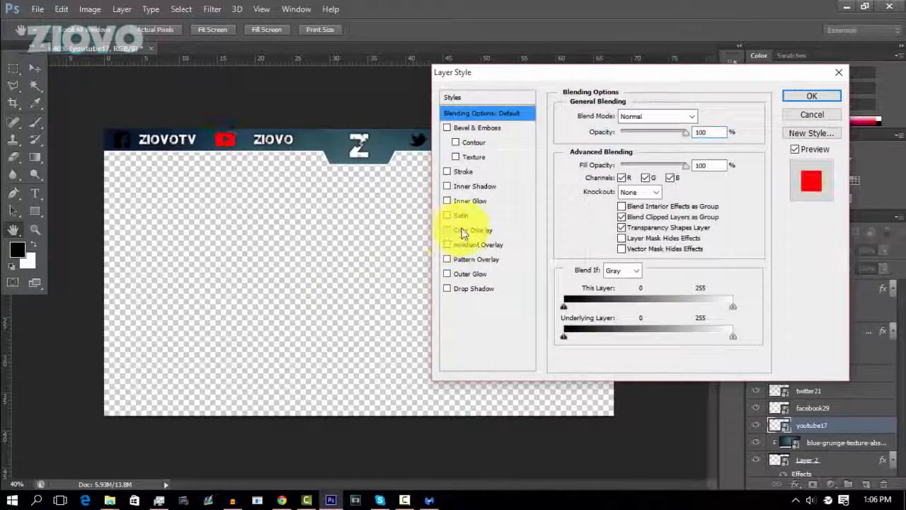
{"action": "left_click", "coordinate": [464, 232]}
{"action": "left_click", "coordinate": [704, 116]}
{"action": "left_click", "coordinate": [412, 153]}
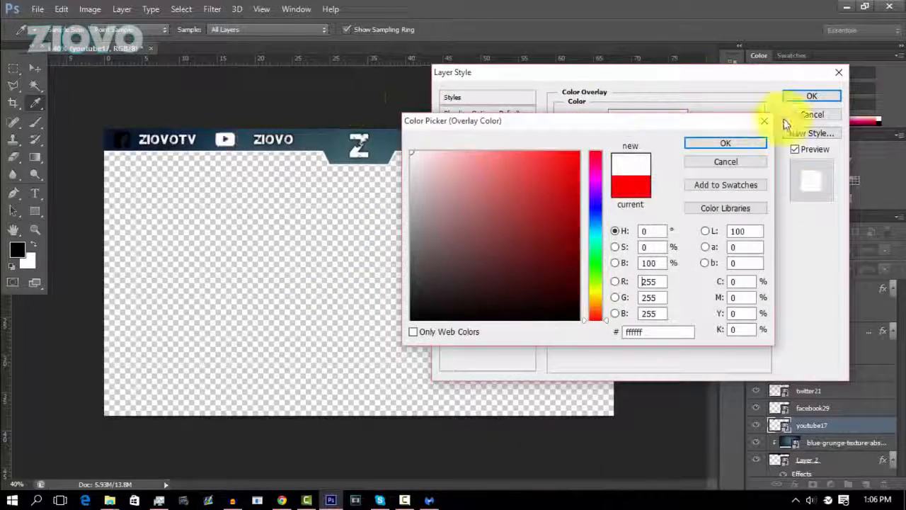
{"action": "left_click", "coordinate": [751, 143]}
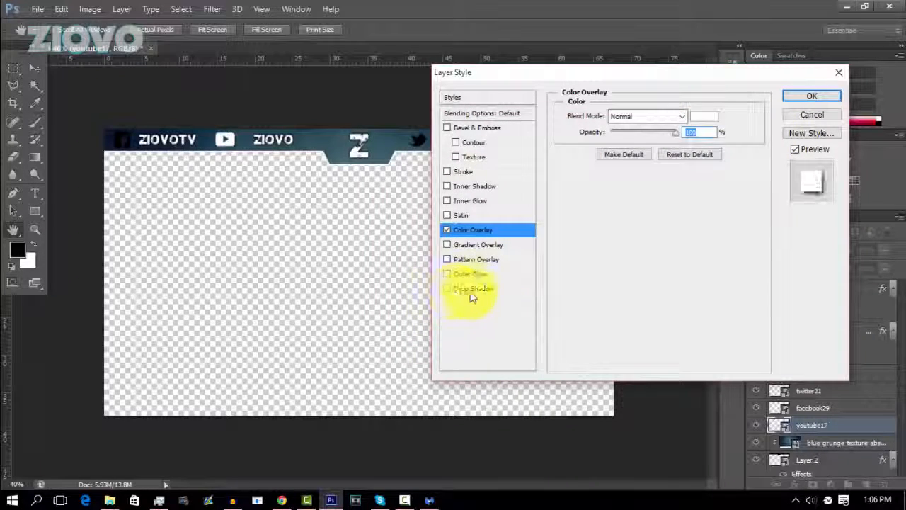
Add a drop shadow to the YouTube icon with 1 px distance, 11% spread and 11 px size.
{"action": "left_click", "coordinate": [471, 291]}
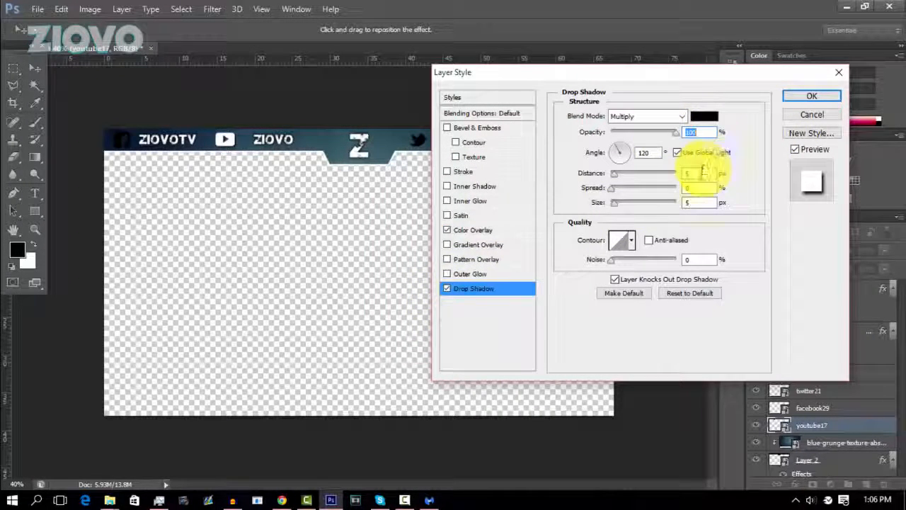
{"action": "type", "text": "1"}
{"action": "left_click_drag", "start_coordinate": [703, 172], "coordinate": [666, 202]}
{"action": "type", "text": "11"}
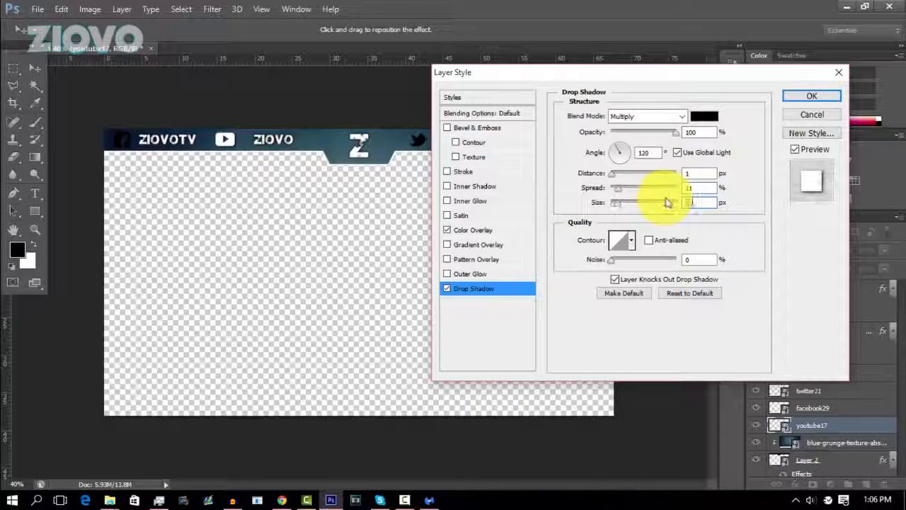
{"action": "left_click", "coordinate": [814, 97]}
Copy the YouTube icon's layer style and paste it onto the Facebook, Twitter and Google icon layers.
{"action": "right_click", "coordinate": [851, 423]}
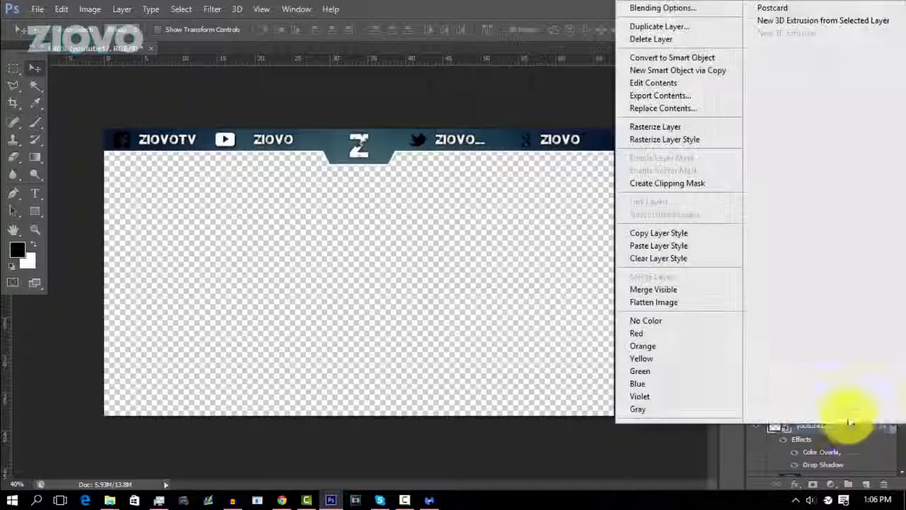
{"action": "left_click", "coordinate": [716, 234]}
{"action": "right_click", "coordinate": [848, 398]}
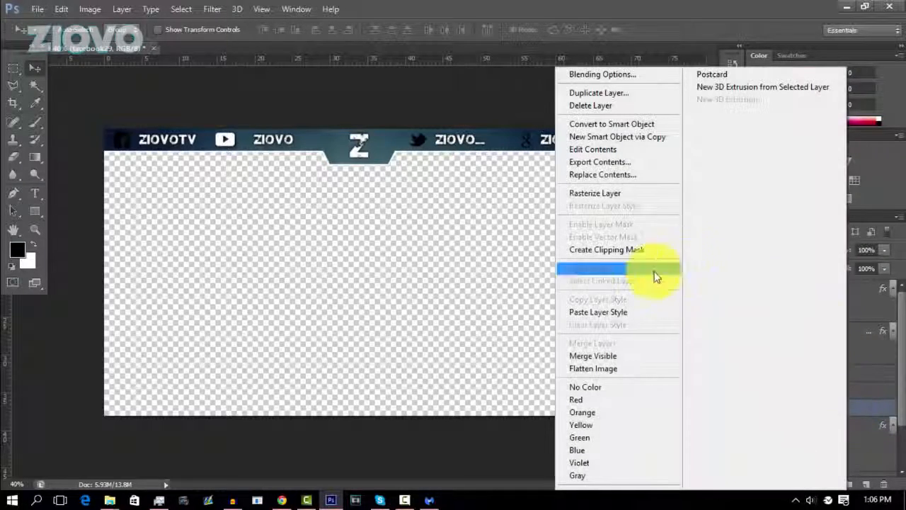
{"action": "left_click", "coordinate": [616, 311]}
{"action": "right_click", "coordinate": [852, 381]}
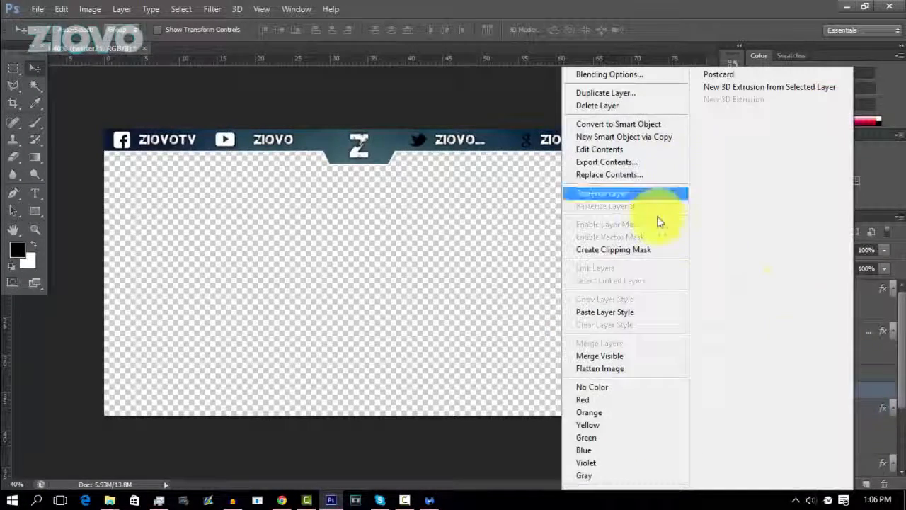
{"action": "left_click", "coordinate": [641, 311]}
{"action": "right_click", "coordinate": [828, 371]}
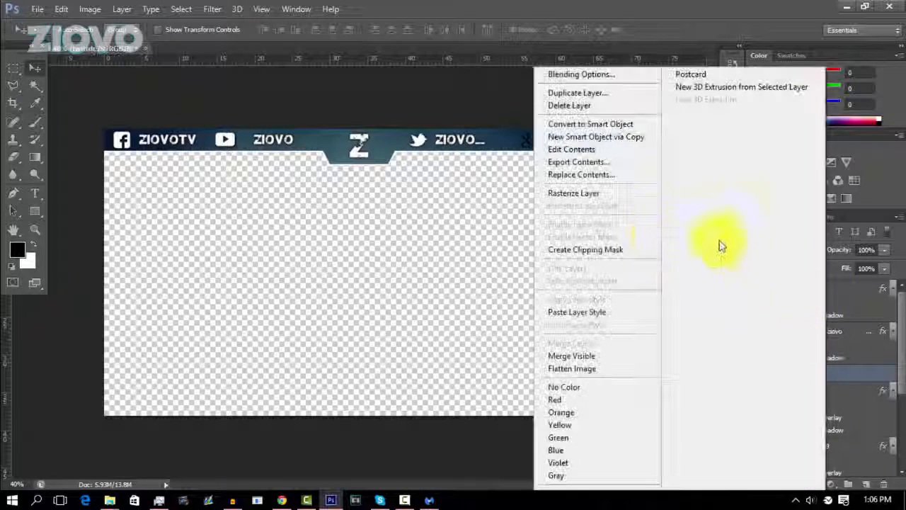
{"action": "left_click", "coordinate": [627, 313]}
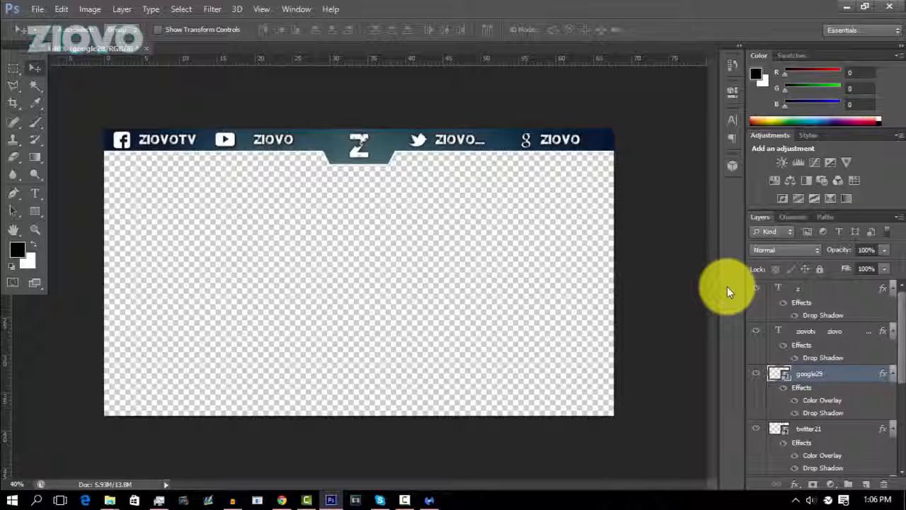
{"action": "left_click", "coordinate": [38, 8]}
{"action": "left_click", "coordinate": [99, 170]}
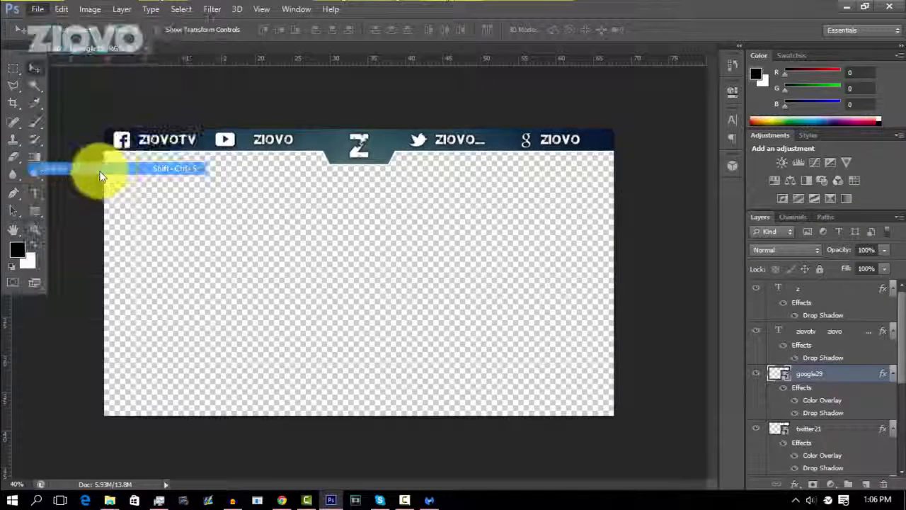
{"action": "left_click", "coordinate": [489, 282]}
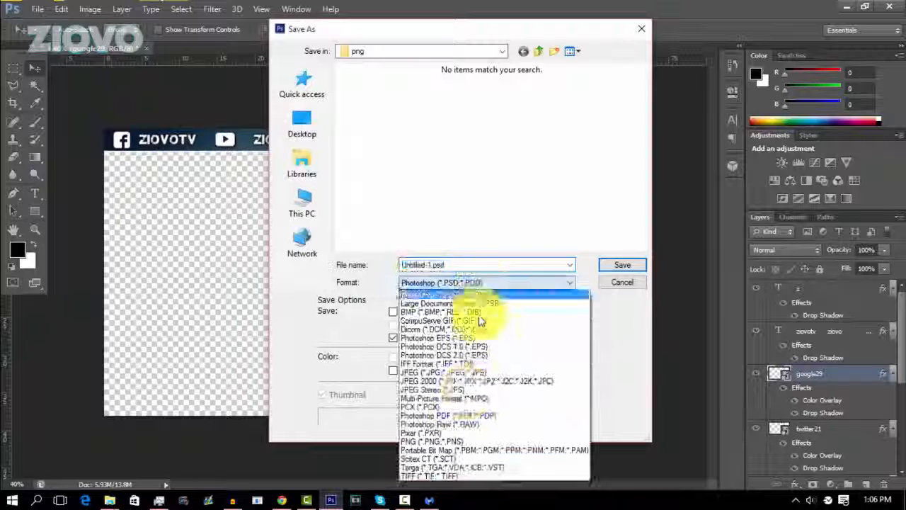
{"action": "left_click", "coordinate": [460, 427]}
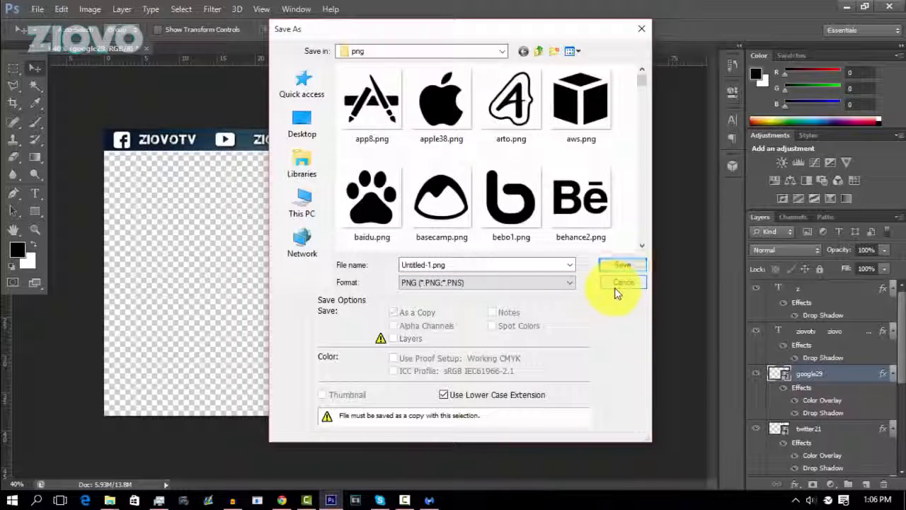
{"action": "left_click", "coordinate": [616, 287]}
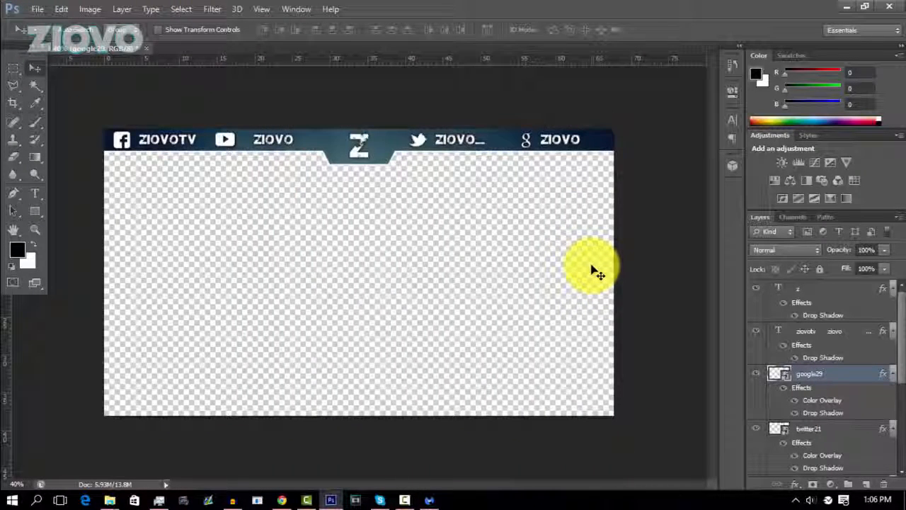